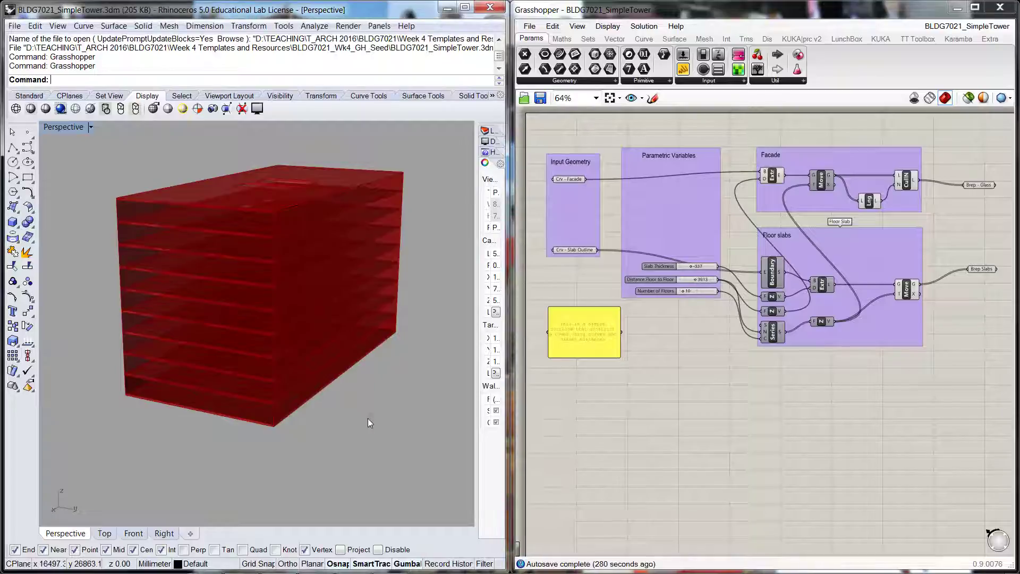
# Step: Orbit the Rhino view to show the tower's top, then pan the Grasshopper canvas left and up
pyautogui.moveTo(387, 391); pyautogui.dragTo(366, 410, button='right')
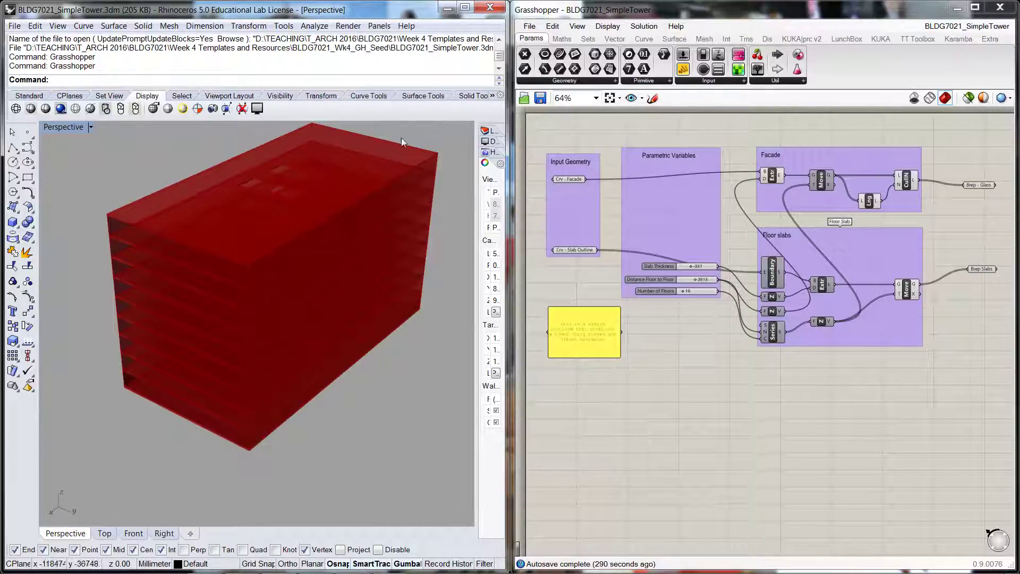
pyautogui.click(907, 411)
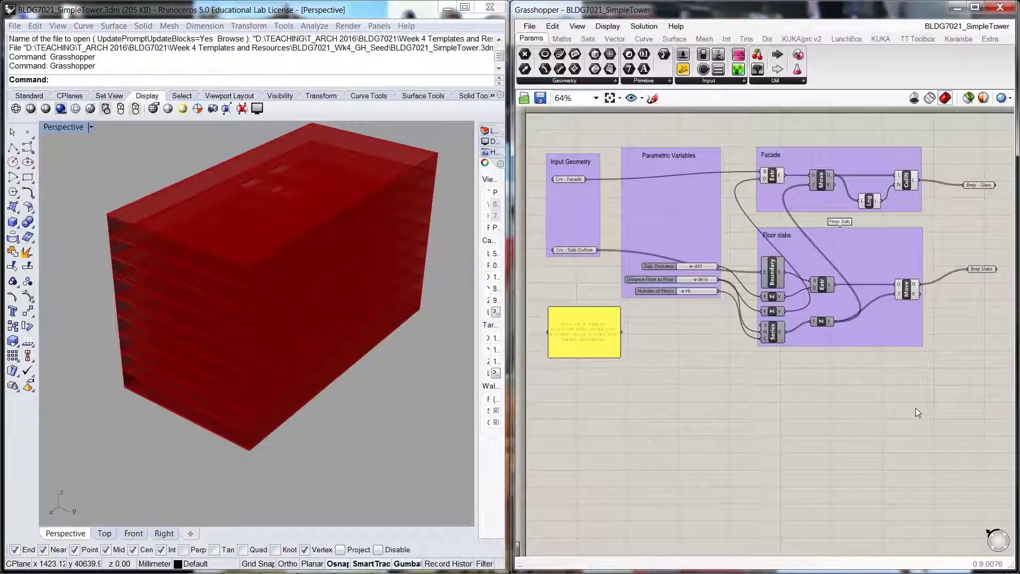
pyautogui.moveTo(916, 407); pyautogui.dragTo(839, 384, button='right')
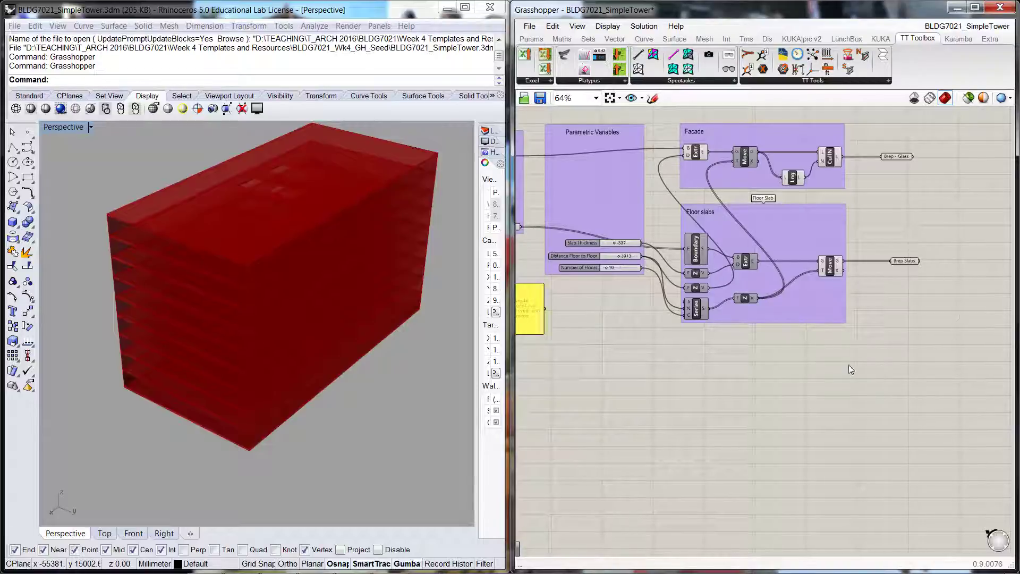
# Step: Pan and zoom the canvas to 80% so Brep Slabs shows with empty space to its right
pyautogui.moveTo(953, 334); pyautogui.dragTo(800, 368, button='right')
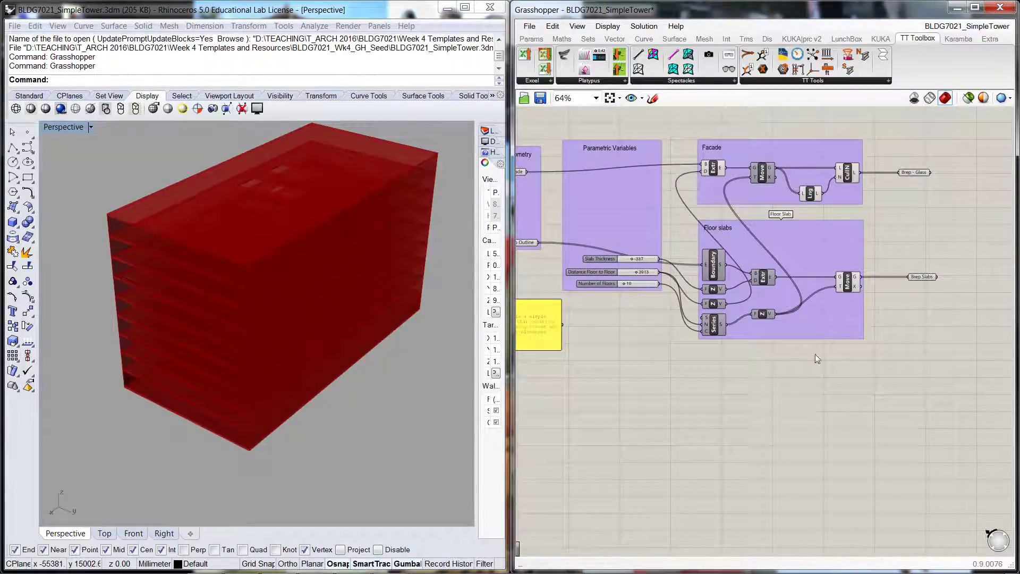
pyautogui.moveTo(946, 306); pyautogui.dragTo(685, 304, button='right')
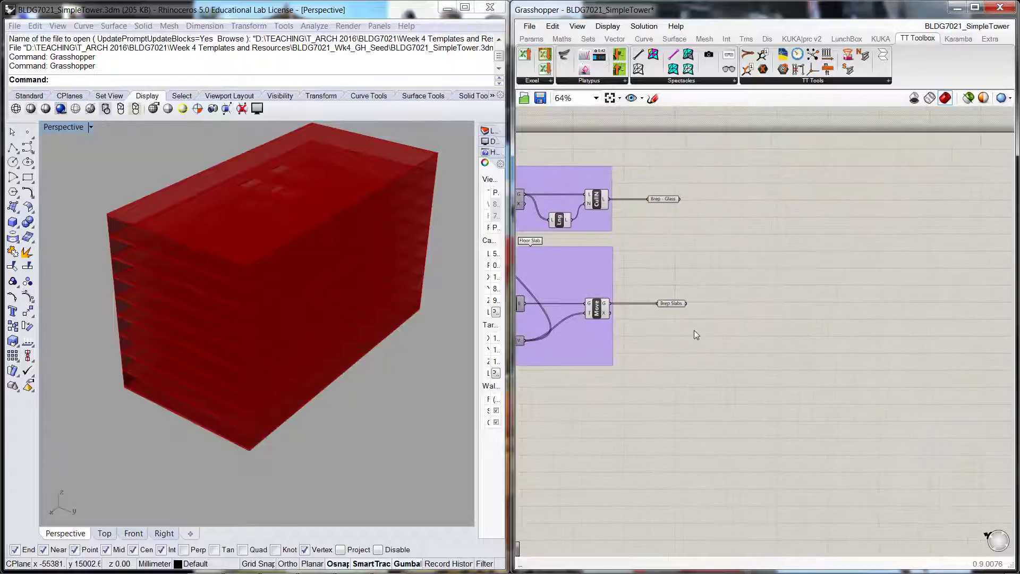
pyautogui.scroll(2, 671, 286)
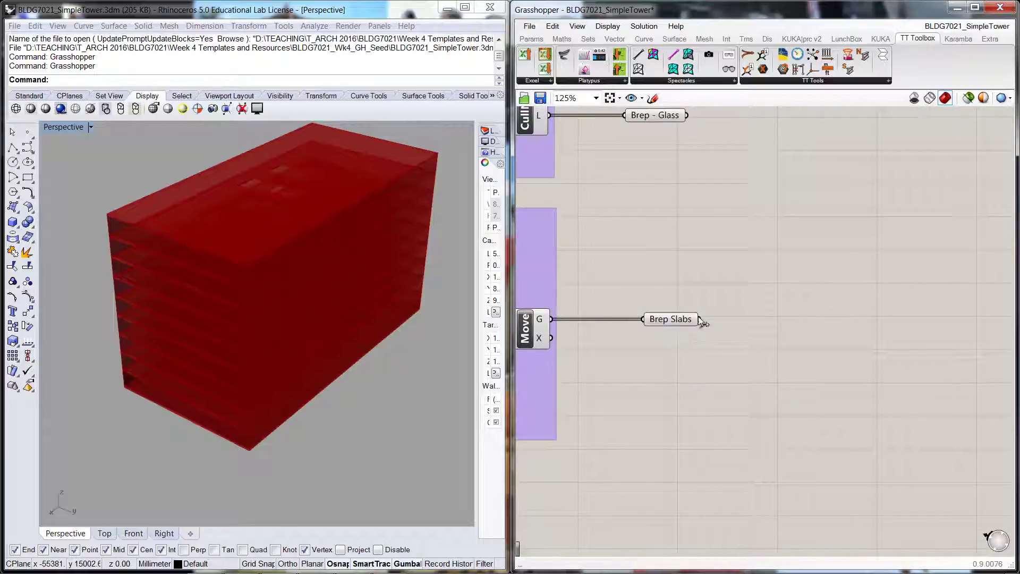
pyautogui.scroll(-1, 726, 352)
pyautogui.moveTo(731, 362); pyautogui.dragTo(707, 322, button='right')
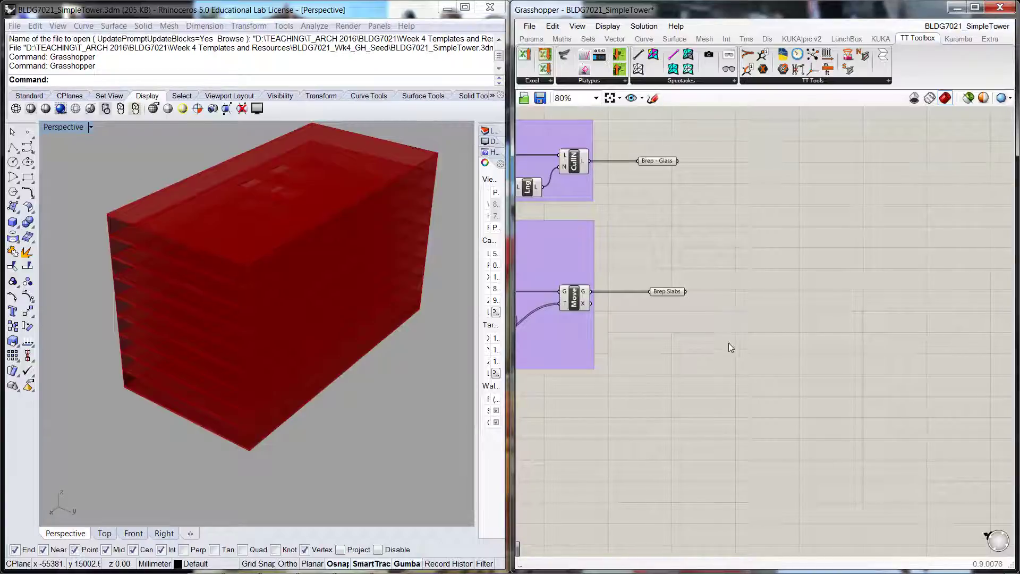
pyautogui.moveTo(657, 291)
# Step: Place an Area component beside Brep Slabs and wire the slab Breps into its G input
pyautogui.doubleClick(771, 332)
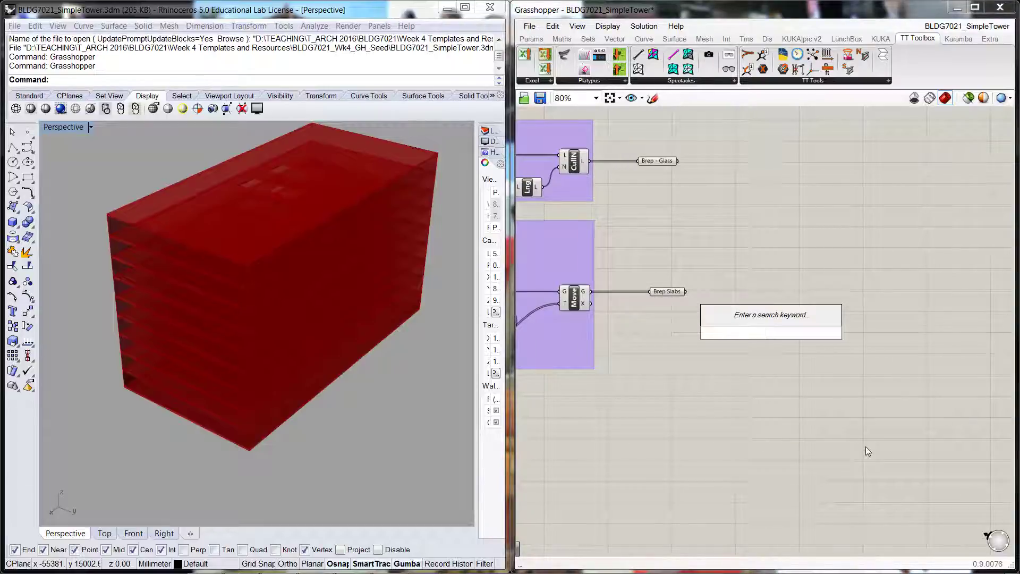
pyautogui.write('ar')
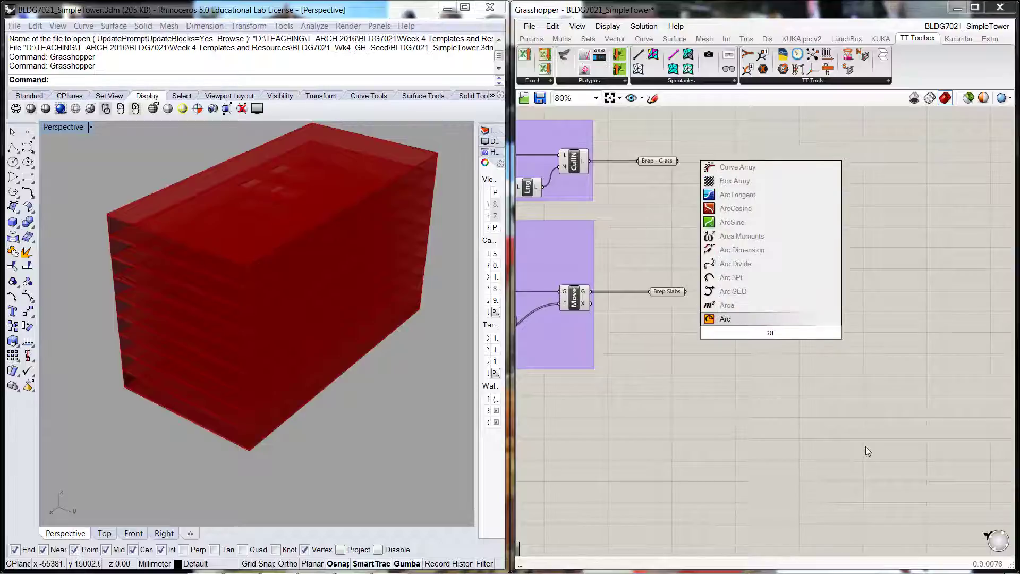
pyautogui.click(721, 307)
pyautogui.click(771, 328)
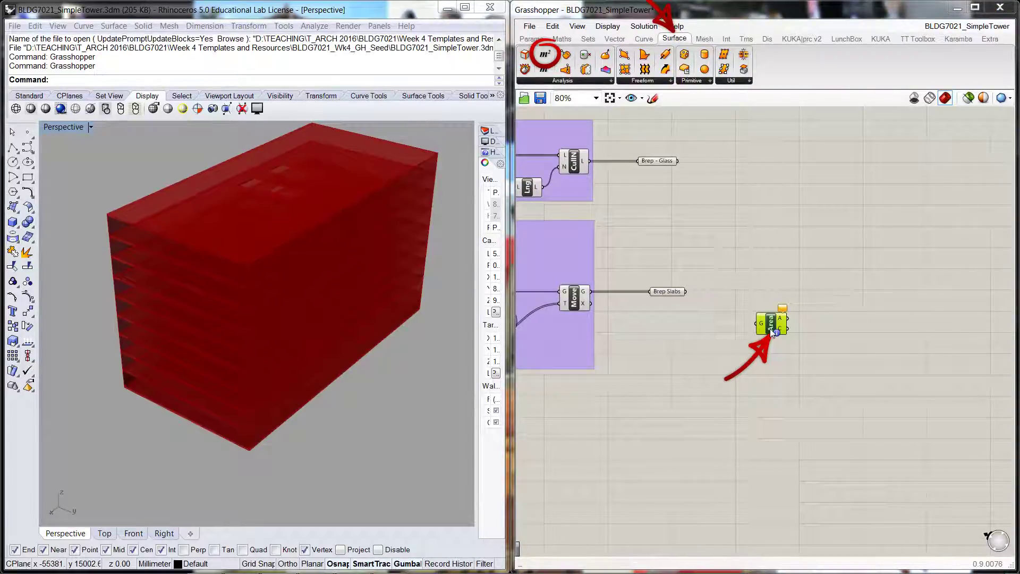
pyautogui.click(725, 324)
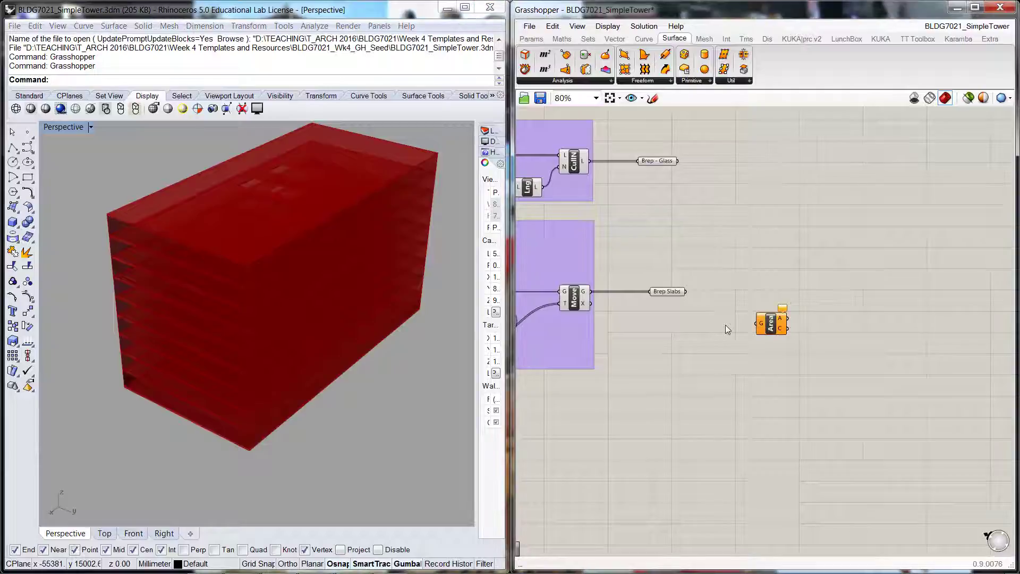
pyautogui.click(772, 328)
pyautogui.click(752, 251)
pyautogui.moveTo(685, 291); pyautogui.dragTo(755, 319)
pyautogui.click(761, 343)
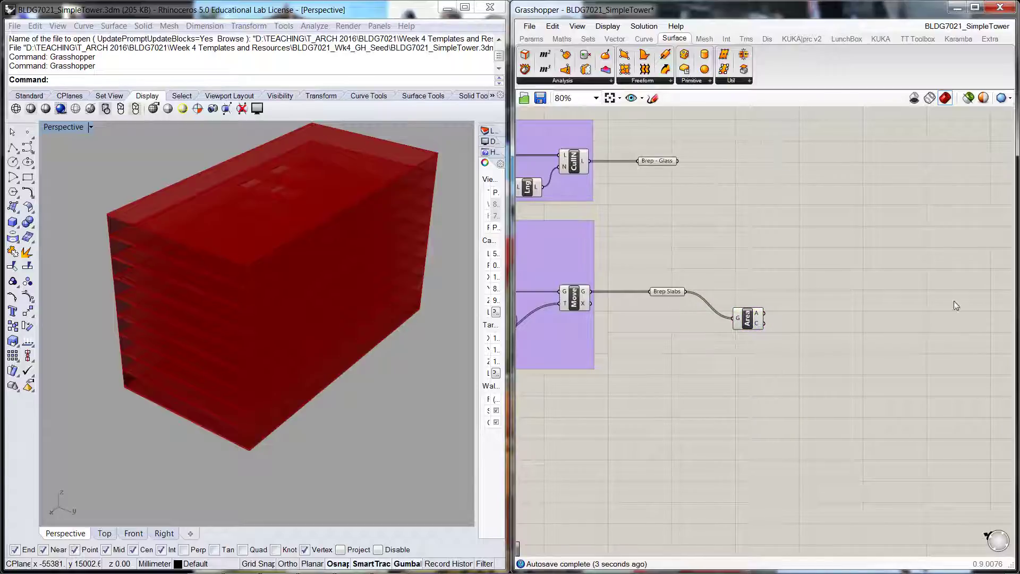
# Step: Add a Panel right of Area, wire Area's A output into it, and enlarge it to show all ten values
pyautogui.doubleClick(859, 251)
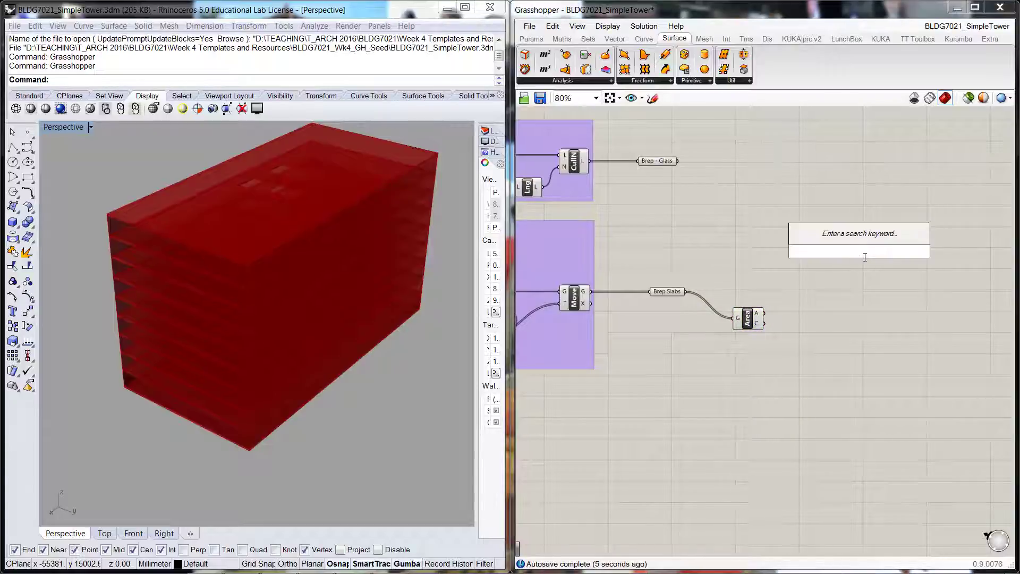
pyautogui.write('"')
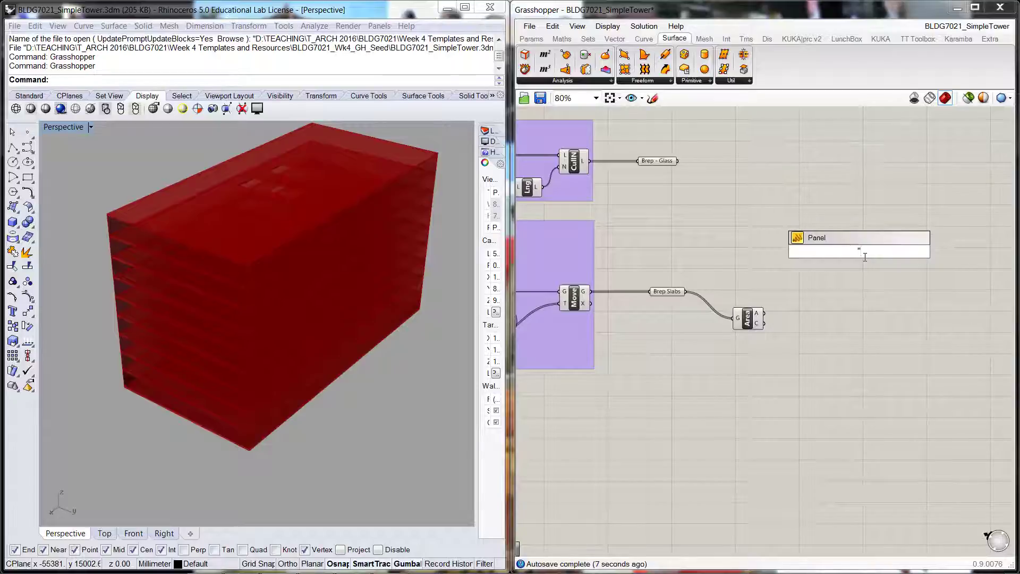
pyautogui.press('Return')
pyautogui.moveTo(884, 244); pyautogui.dragTo(916, 302)
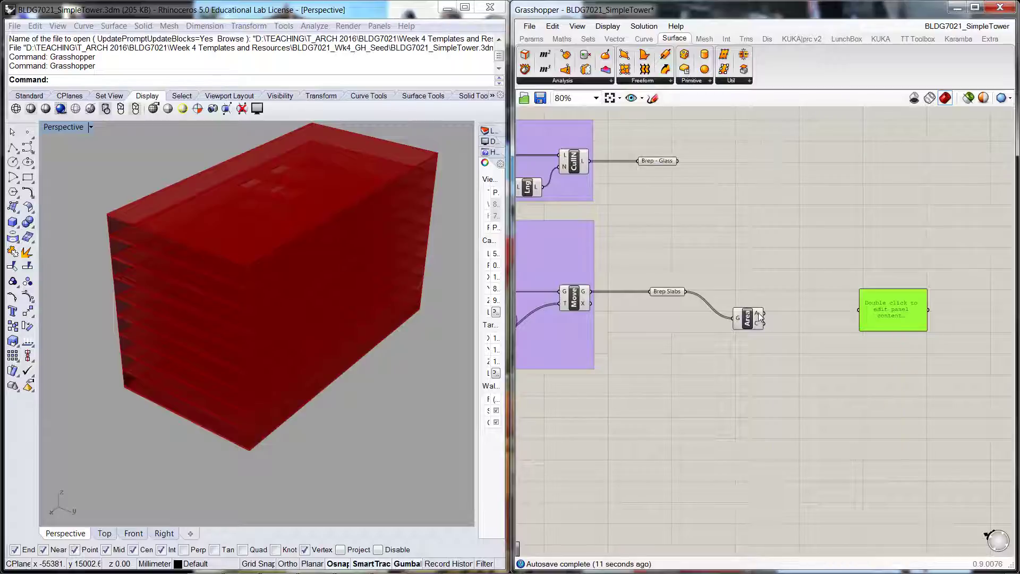
pyautogui.moveTo(759, 315)
pyautogui.moveTo(764, 313); pyautogui.dragTo(877, 298)
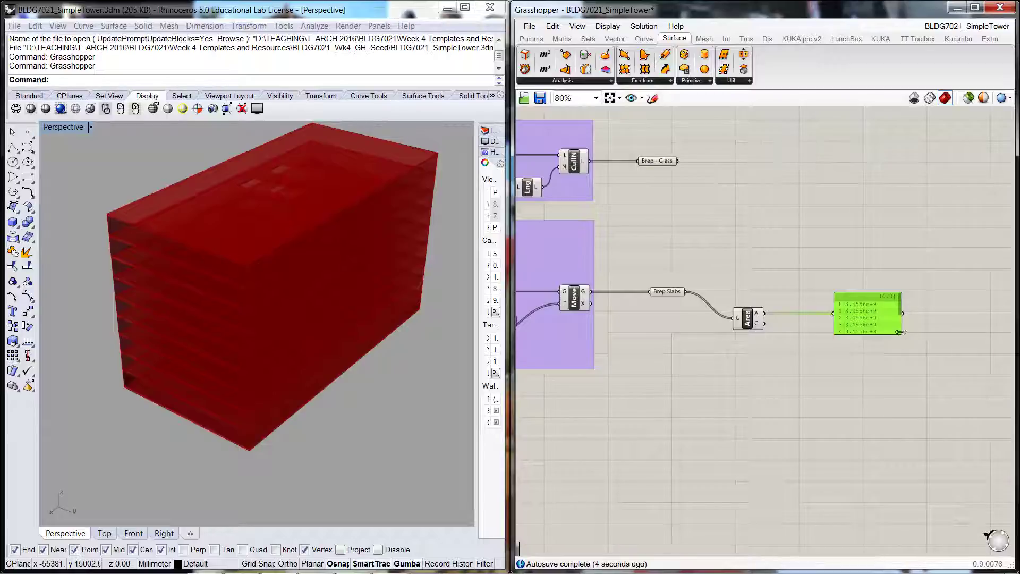
pyautogui.moveTo(901, 334); pyautogui.dragTo(940, 366)
# Step: Zoom out to review the definition, return to 100%, and move the area panel up and right
pyautogui.click(893, 400)
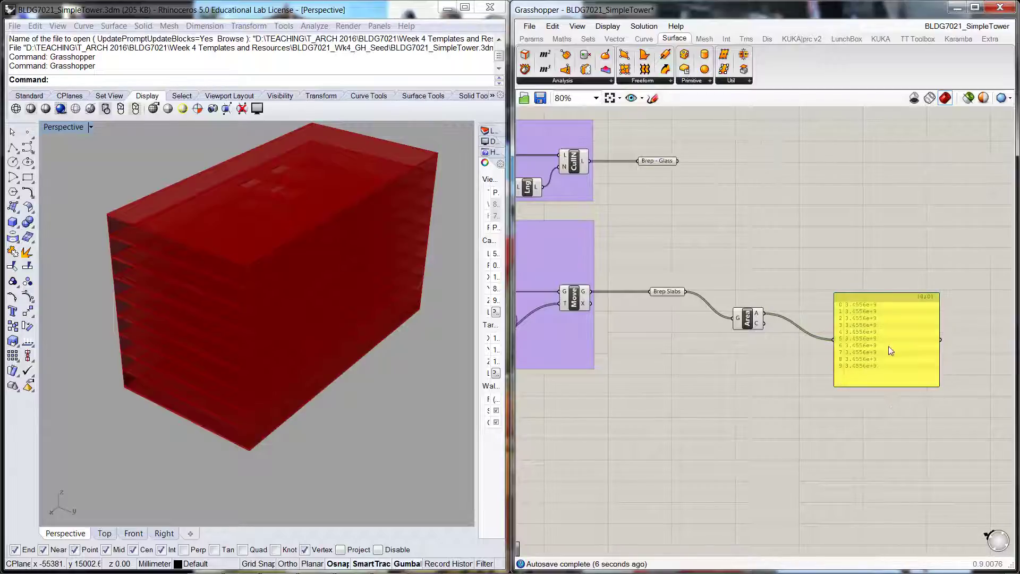
pyautogui.scroll(1, 912, 372)
pyautogui.scroll(1, 906, 397)
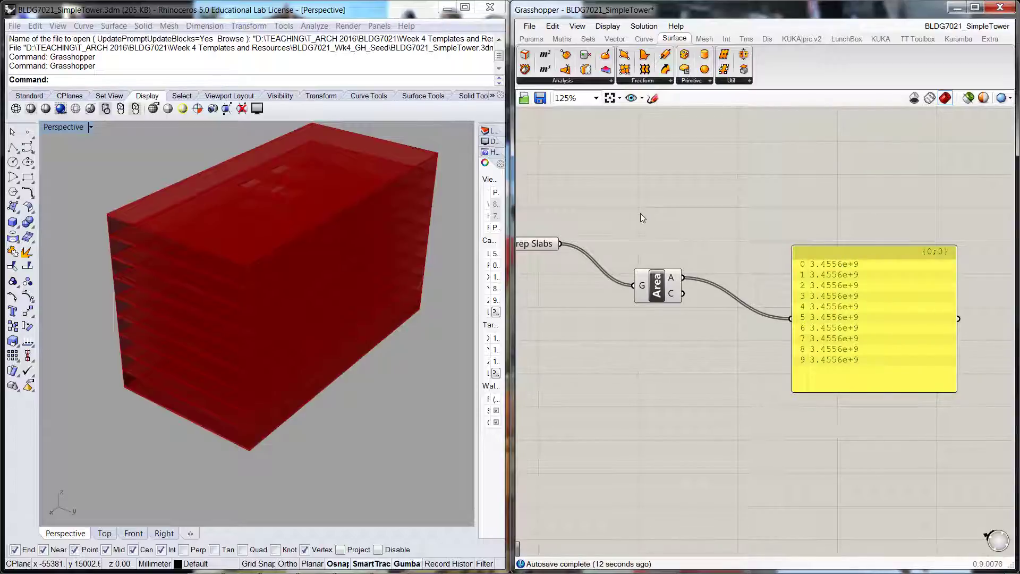
pyautogui.scroll(-4, 640, 212)
pyautogui.moveTo(654, 273); pyautogui.dragTo(869, 323, button='right')
pyautogui.scroll(7, 614, 253)
pyautogui.scroll(-9, 739, 355)
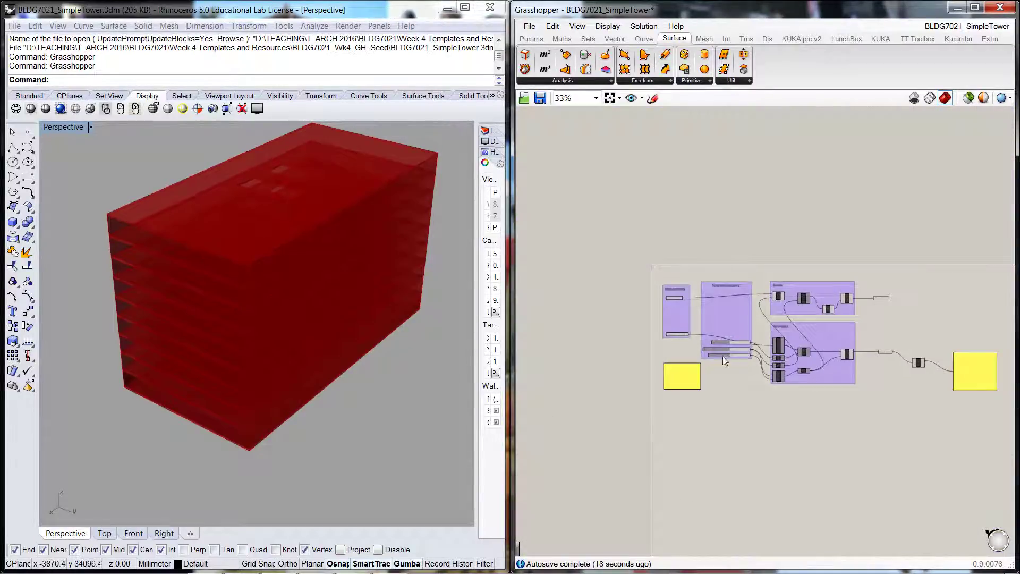
pyautogui.moveTo(923, 423); pyautogui.dragTo(853, 408, button='right')
pyautogui.scroll(5, 903, 367)
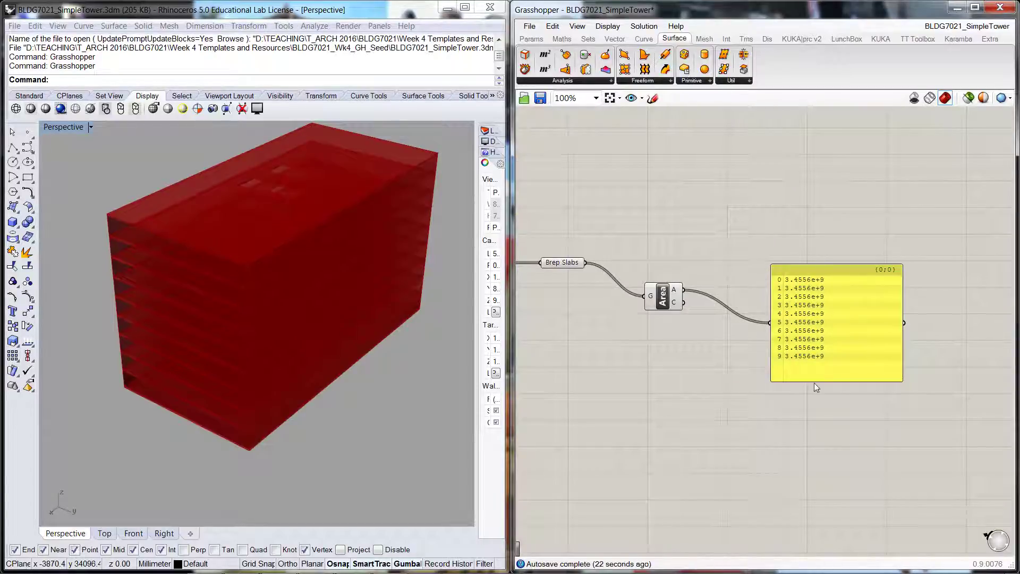
pyautogui.moveTo(829, 272); pyautogui.dragTo(869, 237)
# Step: Add a Division (A/B) component via the '/' search
pyautogui.click(782, 352)
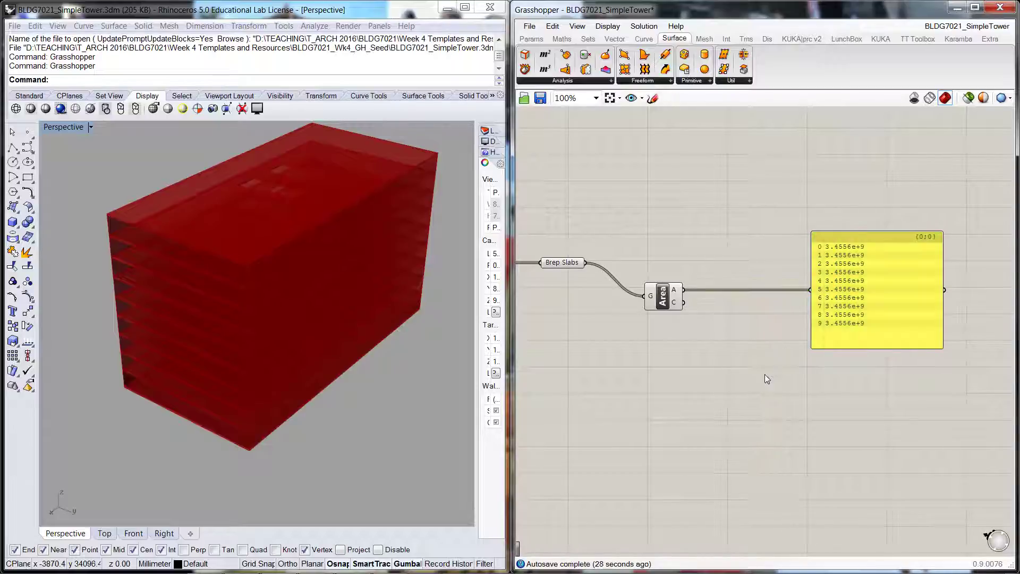
pyautogui.doubleClick(740, 364)
pyautogui.write('/')
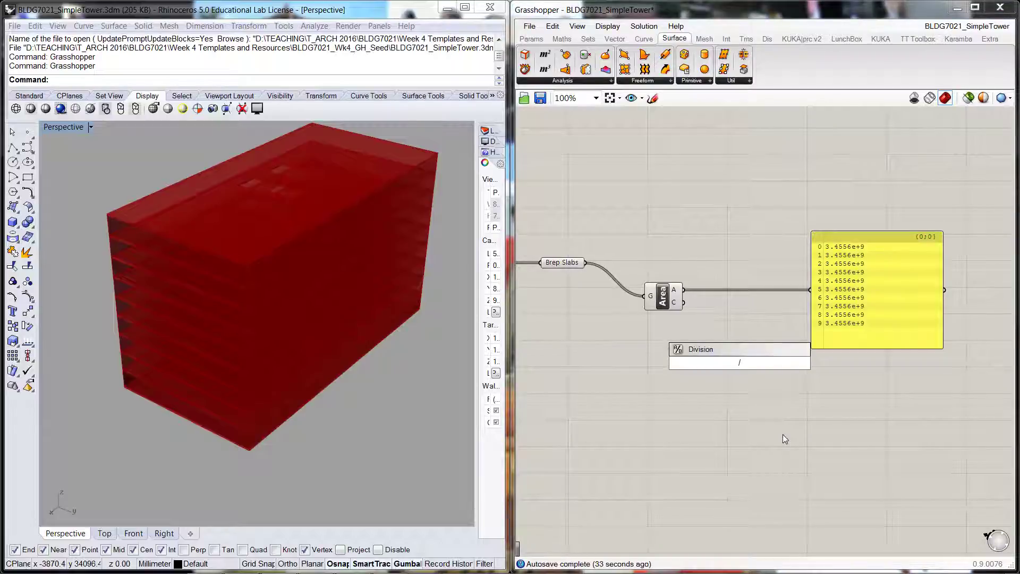
pyautogui.press('Return')
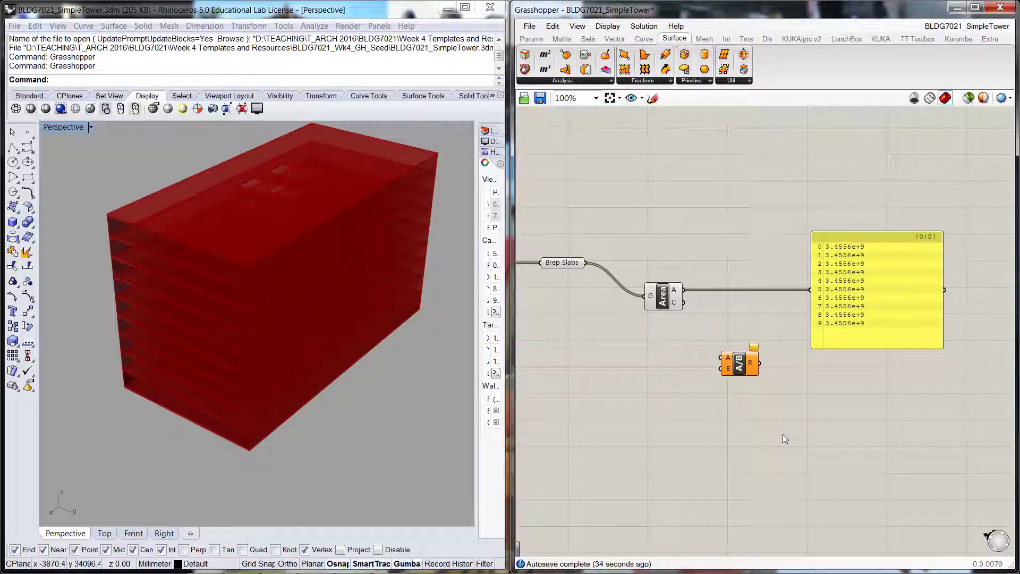
# Step: Add a new Panel below and enter 1000000 as its text
pyautogui.doubleClick(642, 378)
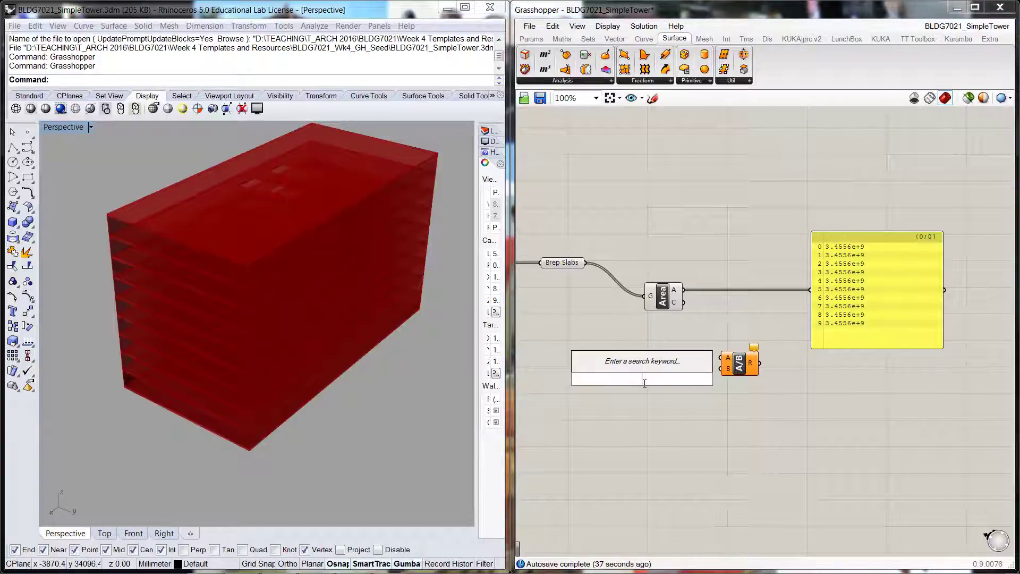
pyautogui.write('panel')
pyautogui.press('Return')
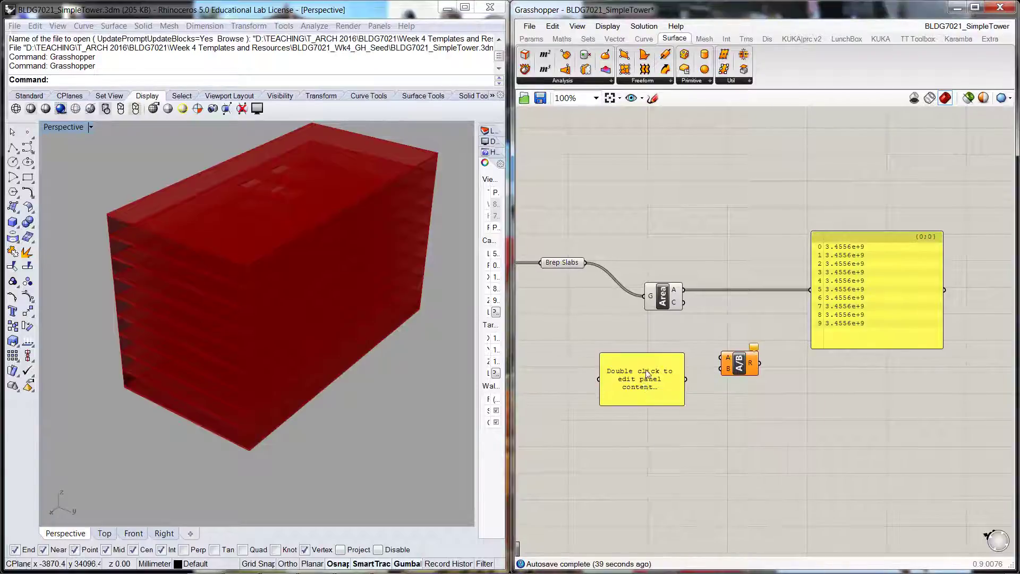
pyautogui.moveTo(647, 371); pyautogui.dragTo(649, 359)
pyautogui.click(683, 464)
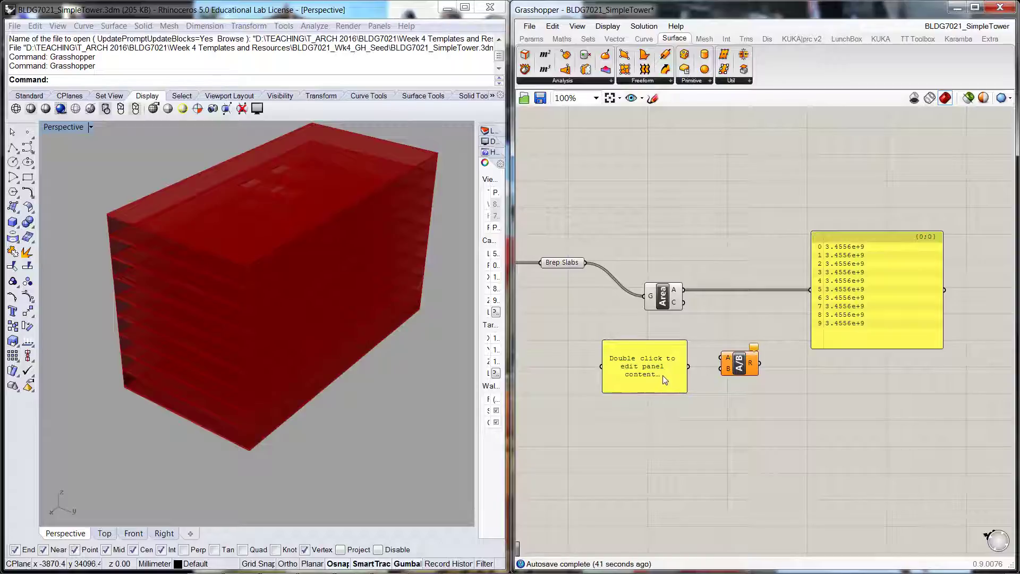
pyautogui.doubleClick(662, 375)
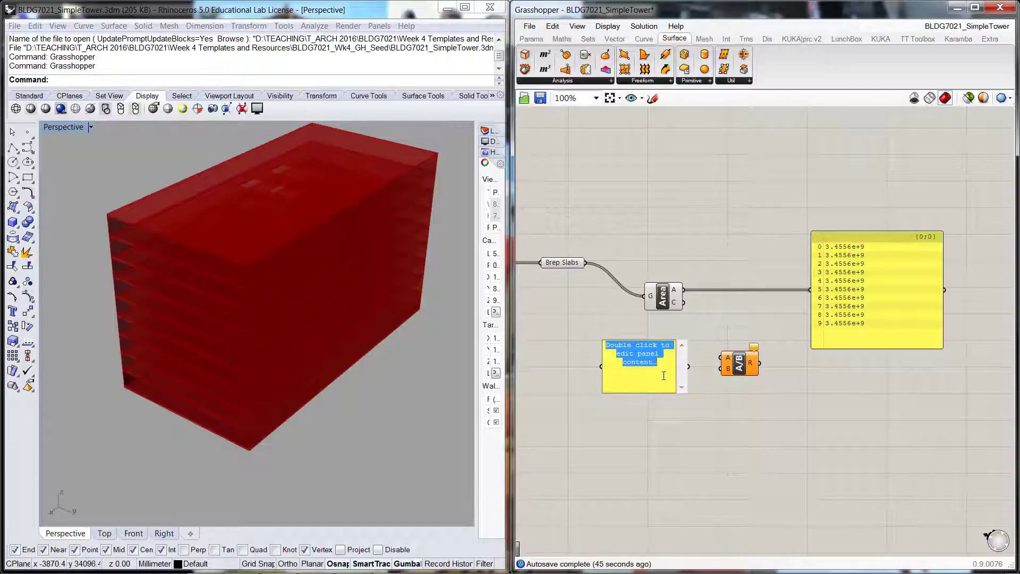
pyautogui.write('10')
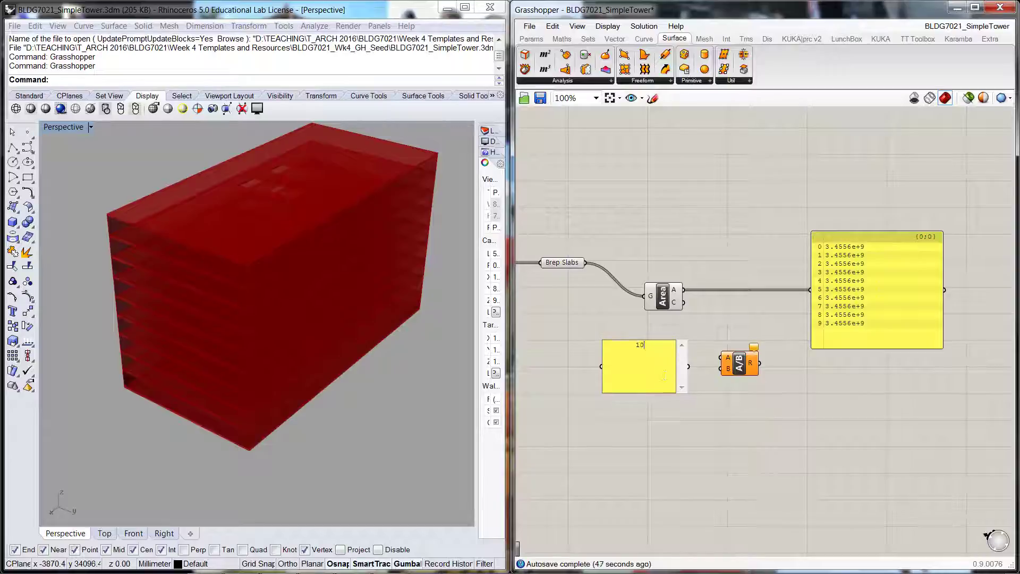
pyautogui.write('00000')
# Step: Wire 1000000 into A/B's B and the areas into A, then resize and reposition both panels
pyautogui.click(690, 367)
pyautogui.moveTo(690, 367); pyautogui.dragTo(722, 368)
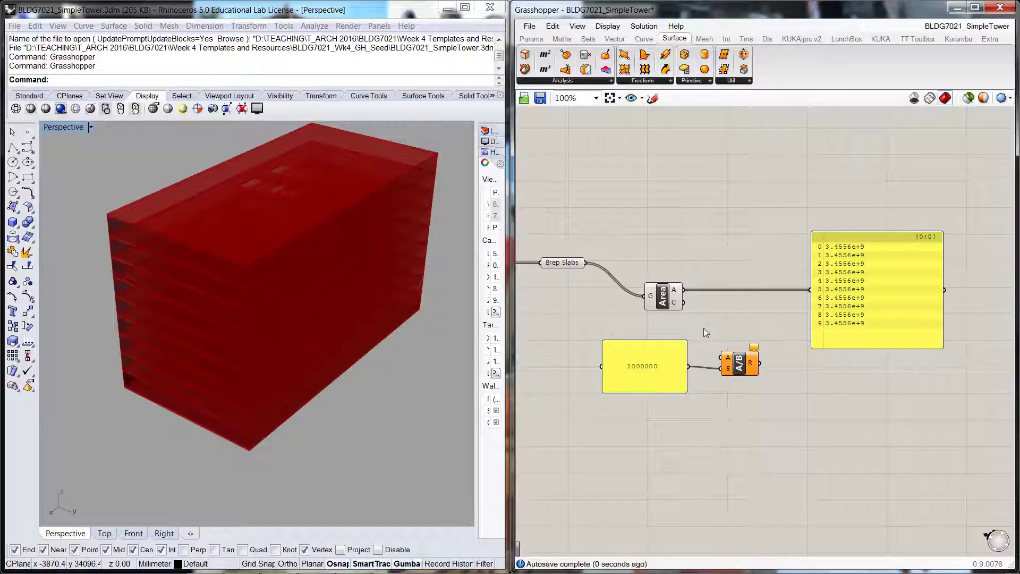
pyautogui.moveTo(684, 290); pyautogui.dragTo(812, 291)
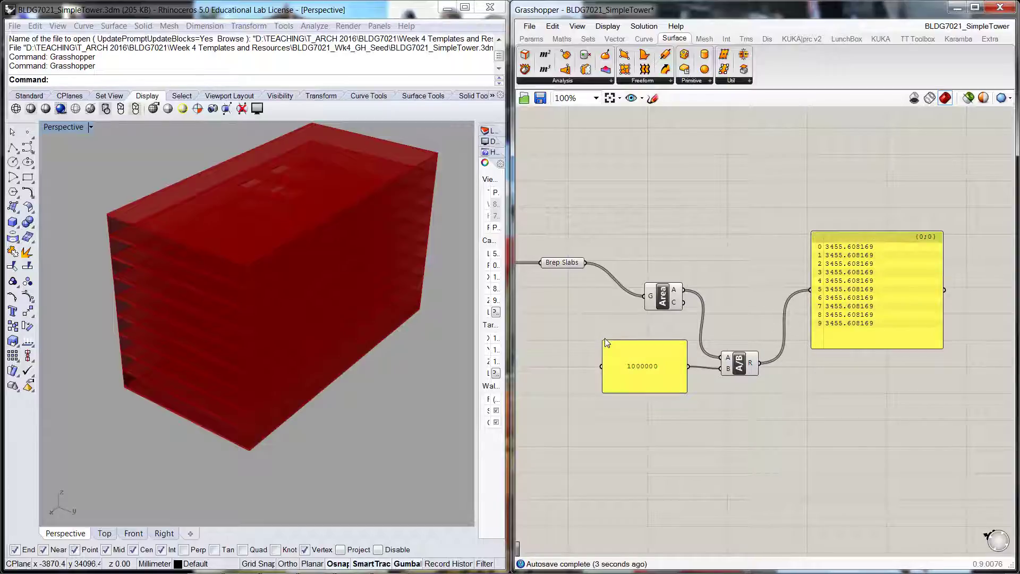
pyautogui.moveTo(603, 340); pyautogui.dragTo(671, 368)
pyautogui.click(699, 436)
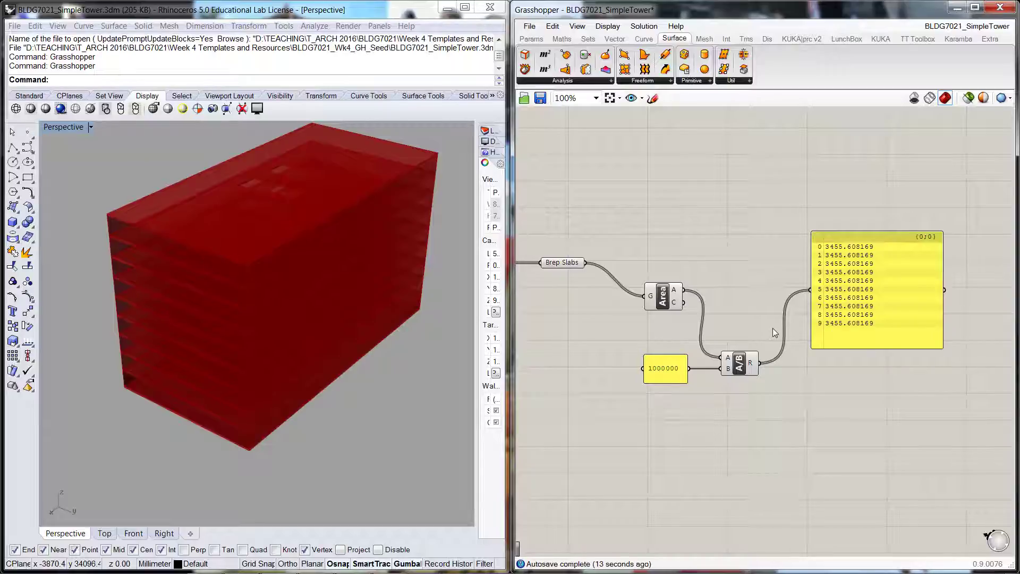
pyautogui.moveTo(842, 233); pyautogui.dragTo(880, 255)
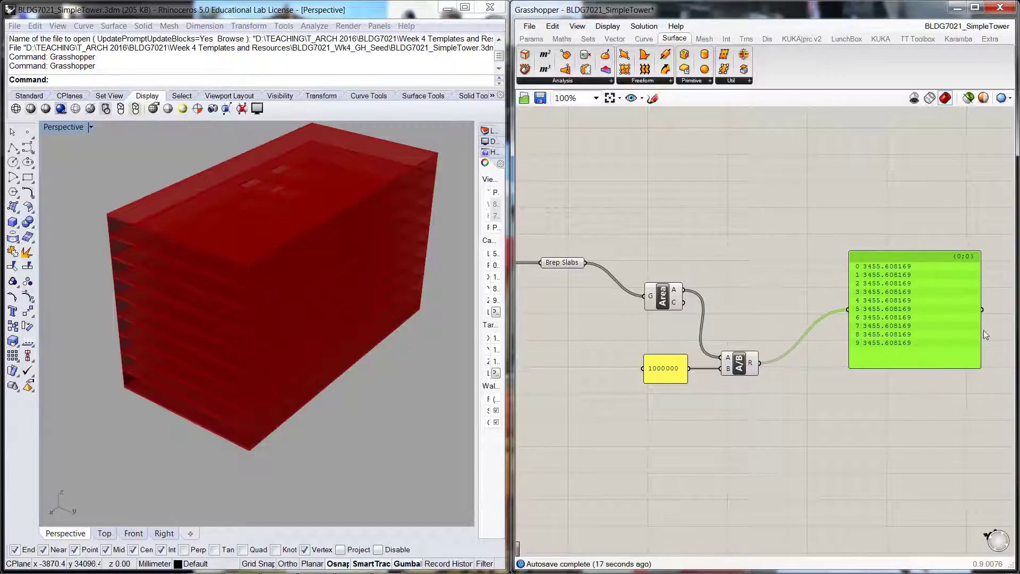
pyautogui.moveTo(982, 332); pyautogui.dragTo(940, 346)
pyautogui.click(904, 415)
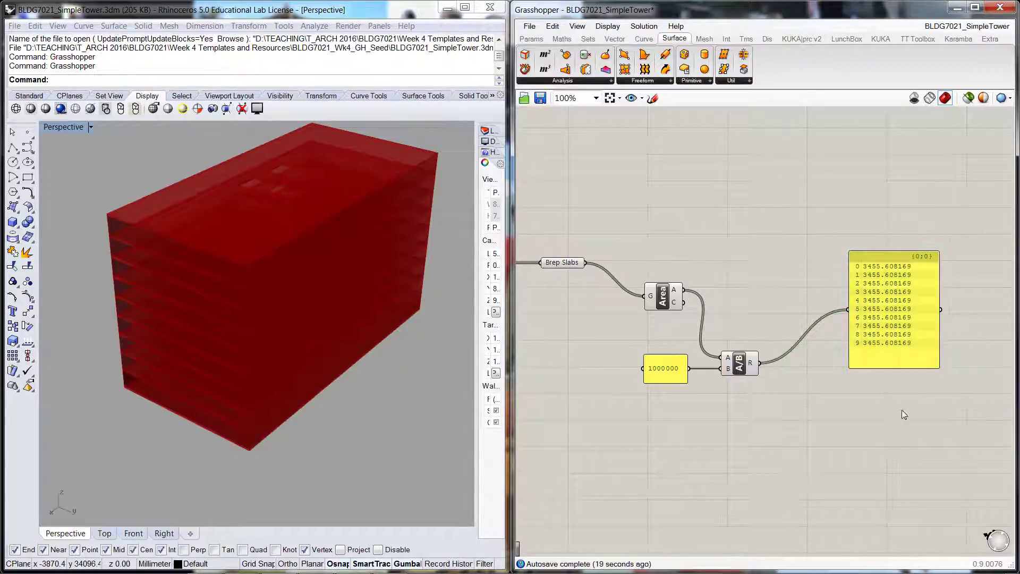
# Step: Insert a Round component between A/B's R output and the results panel, giving 3456 per slab
pyautogui.doubleClick(817, 396)
pyautogui.write('rou')
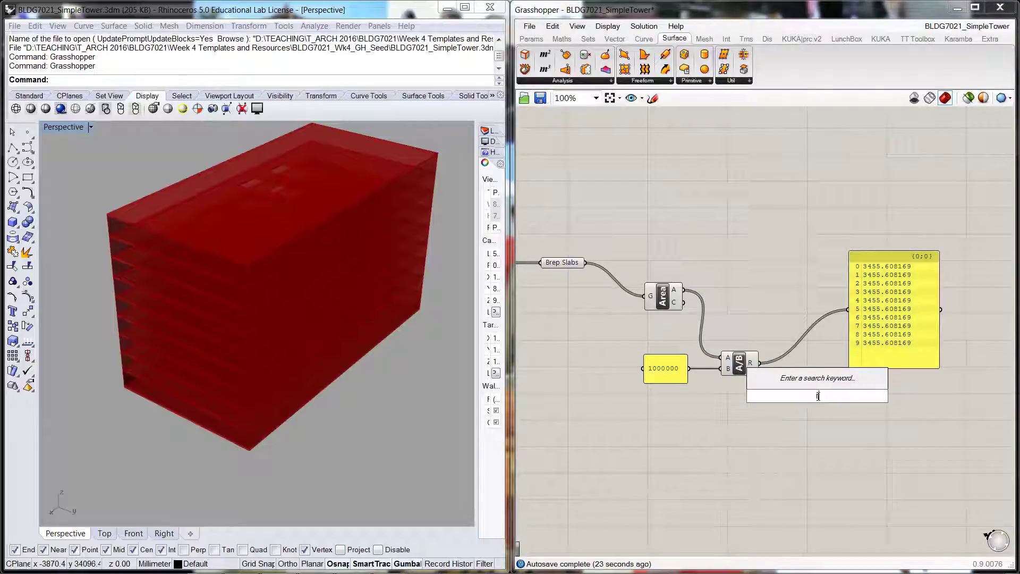
pyautogui.click(800, 383)
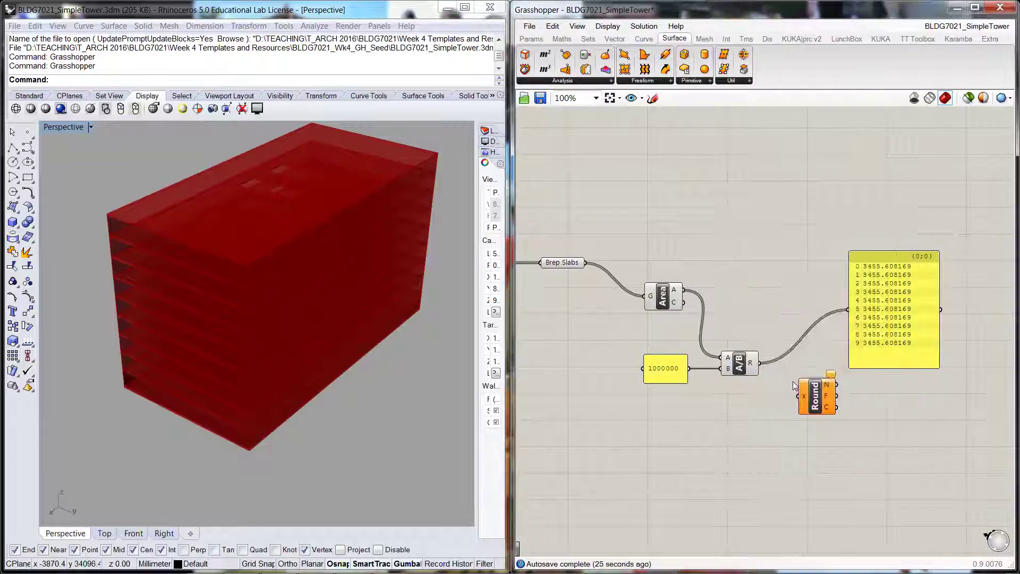
pyautogui.click(804, 398)
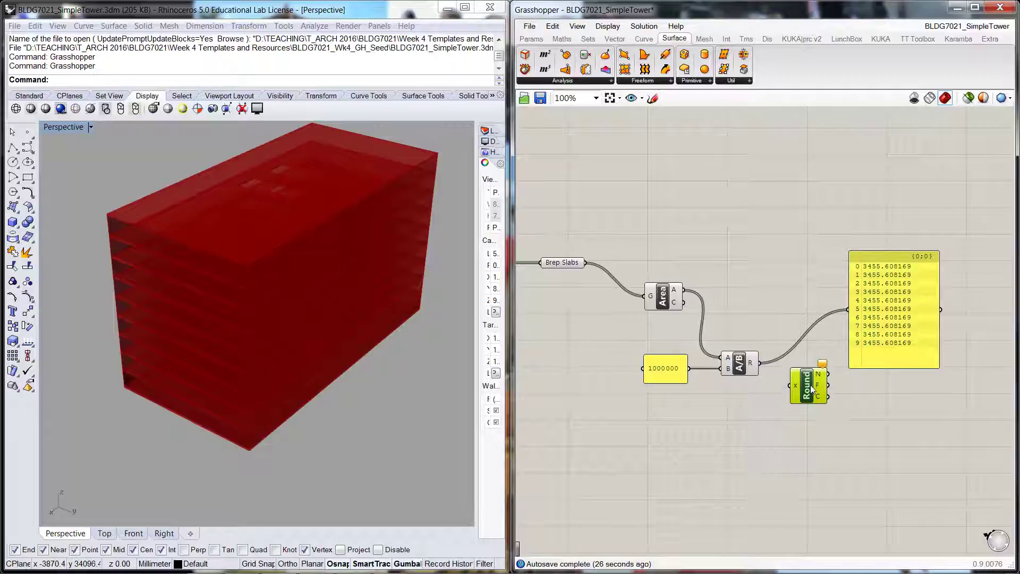
pyautogui.moveTo(888, 264); pyautogui.dragTo(910, 253)
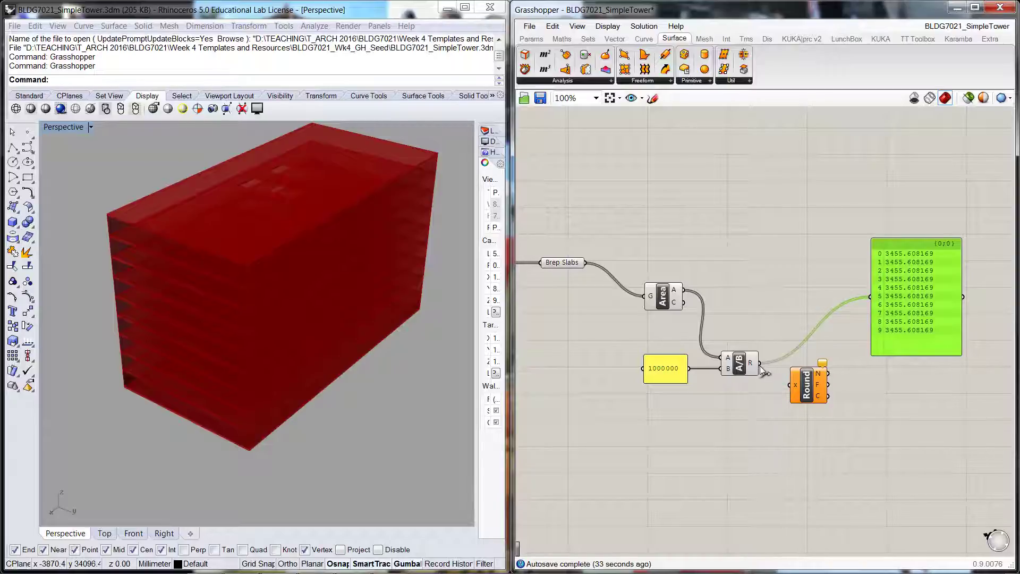
pyautogui.moveTo(759, 363); pyautogui.dragTo(812, 378)
pyautogui.moveTo(827, 369)
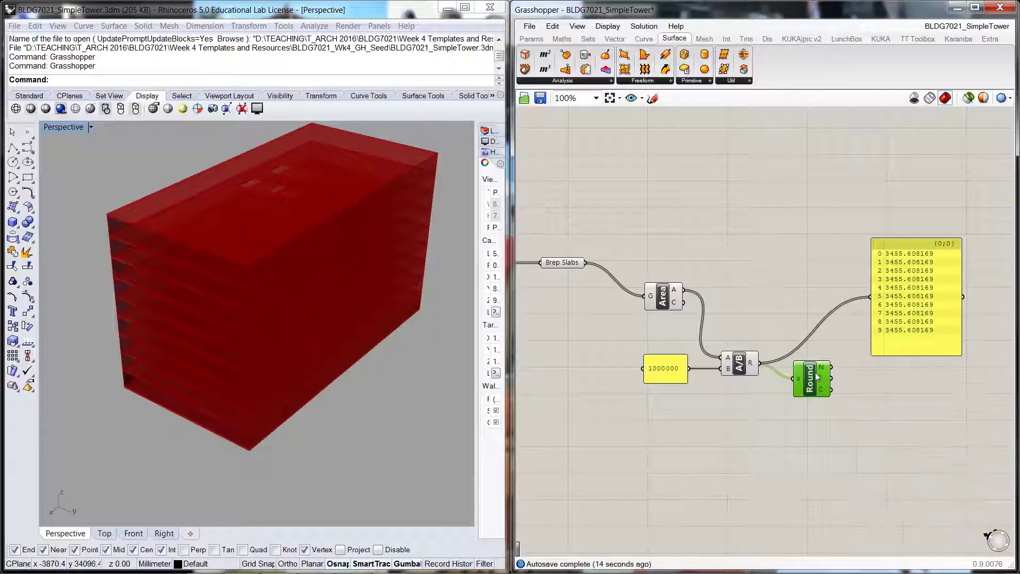
pyautogui.click(846, 375)
pyautogui.moveTo(833, 366); pyautogui.dragTo(875, 294)
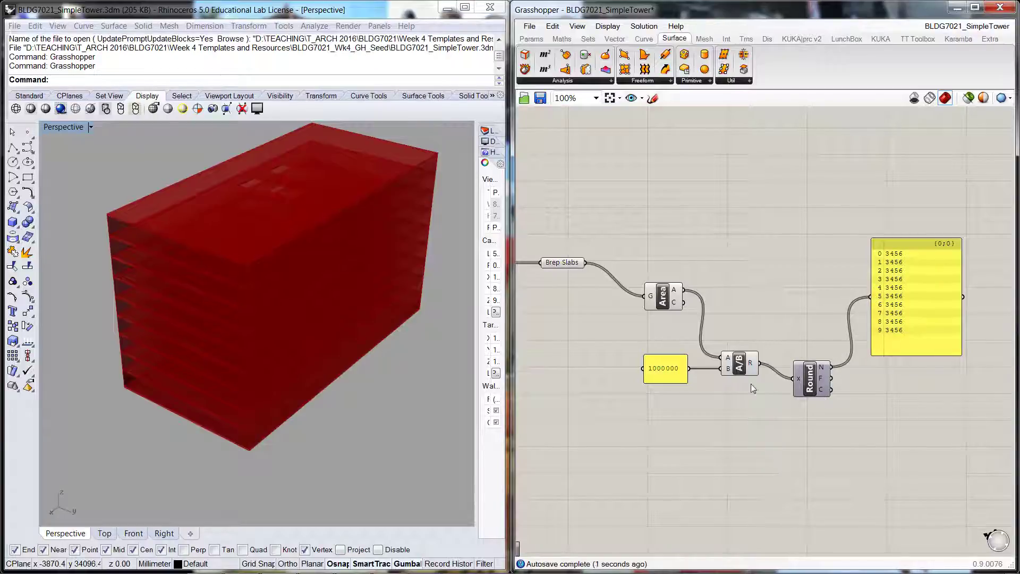
# Step: Move the Round component up-left and the results panel beside it, then zoom to 125%
pyautogui.moveTo(810, 377); pyautogui.dragTo(787, 366)
pyautogui.click(882, 368)
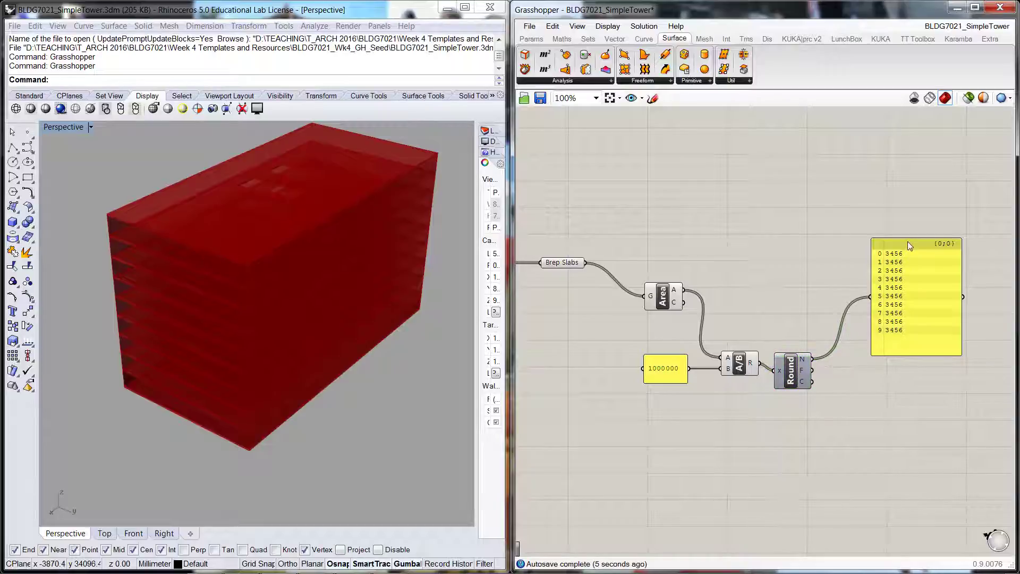
pyautogui.moveTo(907, 241); pyautogui.dragTo(900, 302)
pyautogui.click(851, 269)
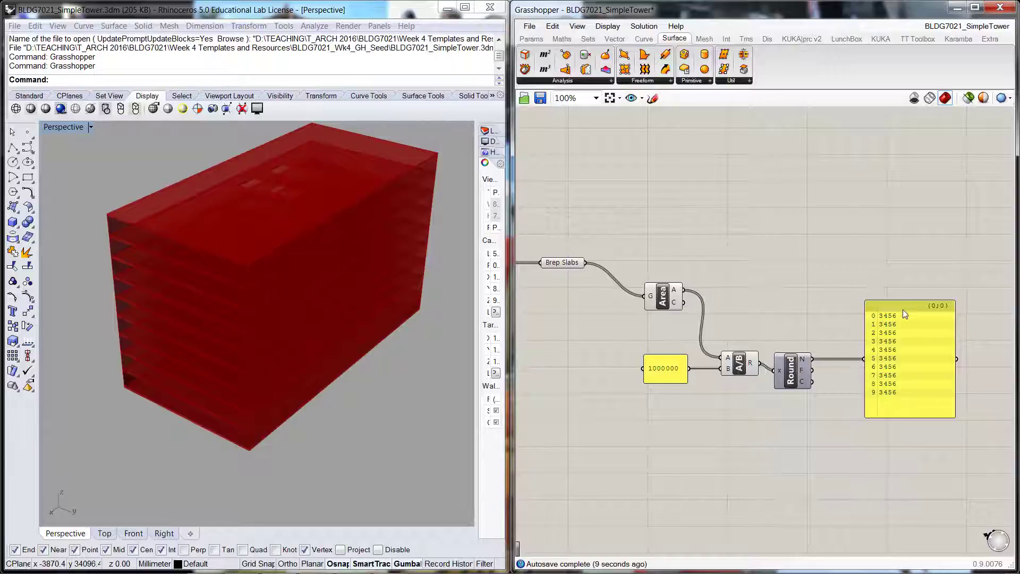
pyautogui.moveTo(903, 310); pyautogui.dragTo(884, 308)
pyautogui.click(874, 271)
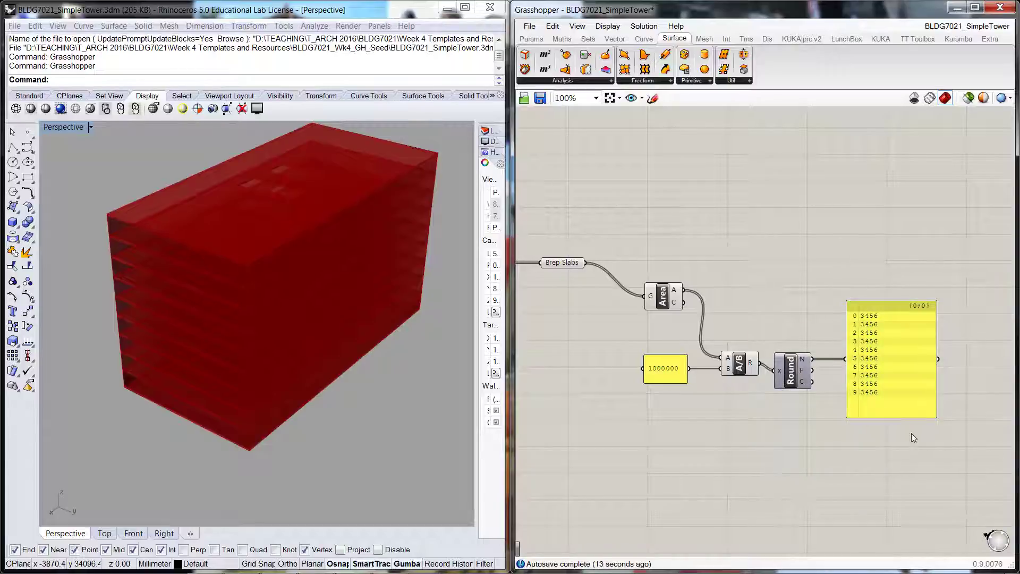
pyautogui.scroll(1, 943, 419)
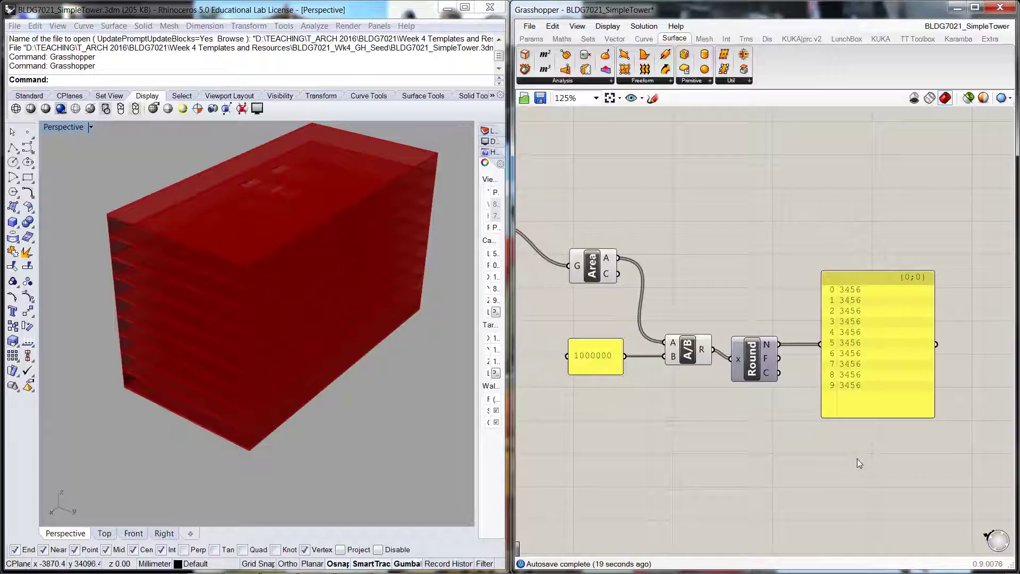
# Step: Start streaming the results panel's contents to a file from its context menu
pyautogui.rightClick(877, 301)
pyautogui.click(886, 342)
pyautogui.rightClick(886, 341)
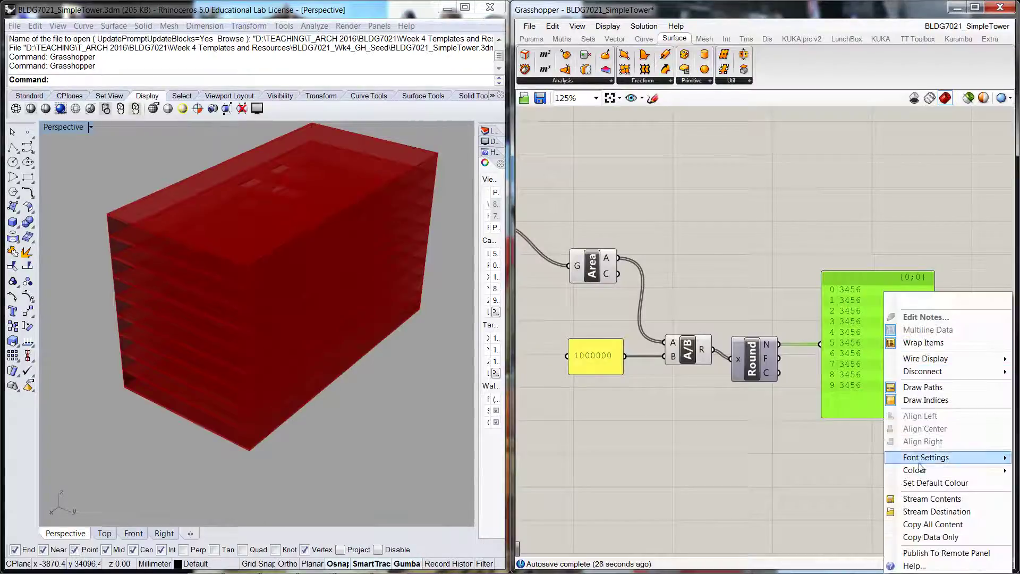
pyautogui.click(936, 501)
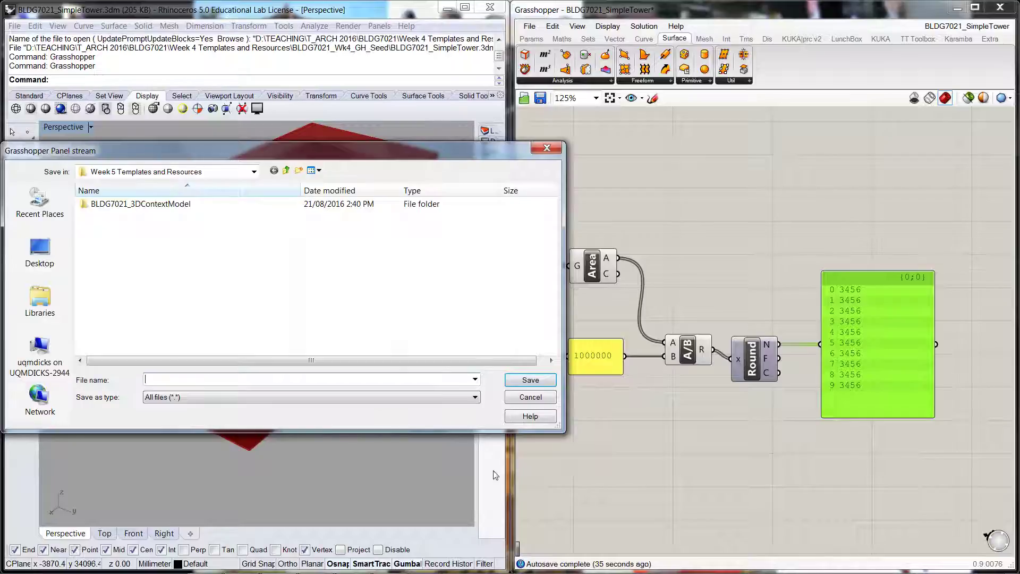
pyautogui.click(407, 398)
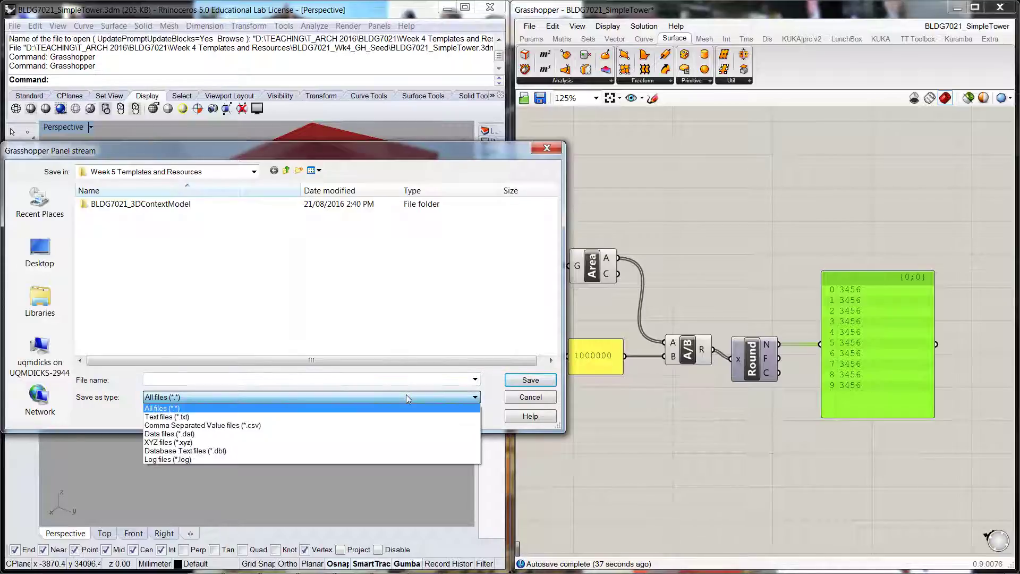
pyautogui.click(406, 398)
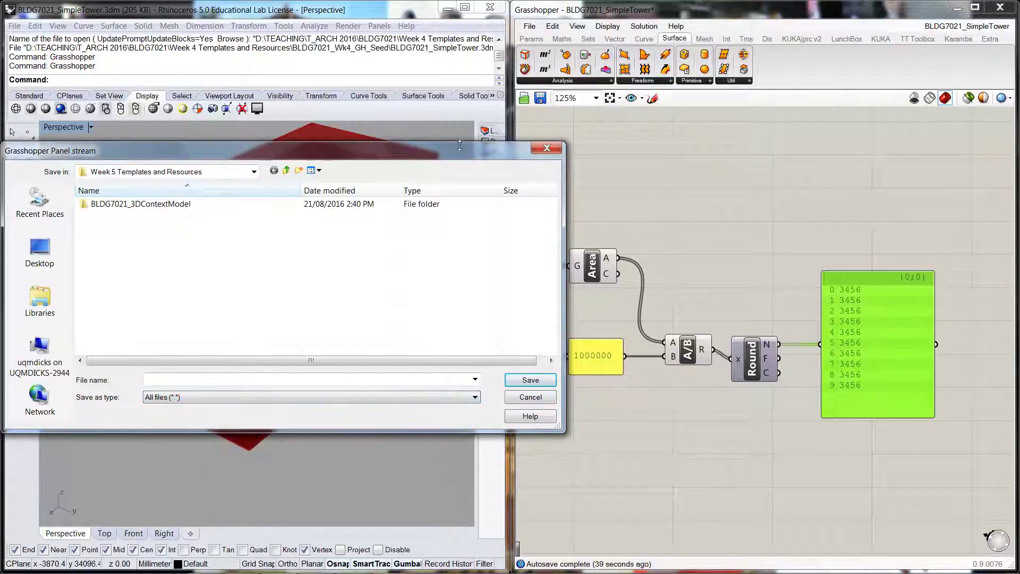
pyautogui.moveTo(459, 146); pyautogui.dragTo(659, 107)
# Step: Navigate to BLDG7021 > Week 4 Templates and Resources > BLDG7021_Wk4_Instructionals
pyautogui.click(419, 132)
pyautogui.click(333, 252)
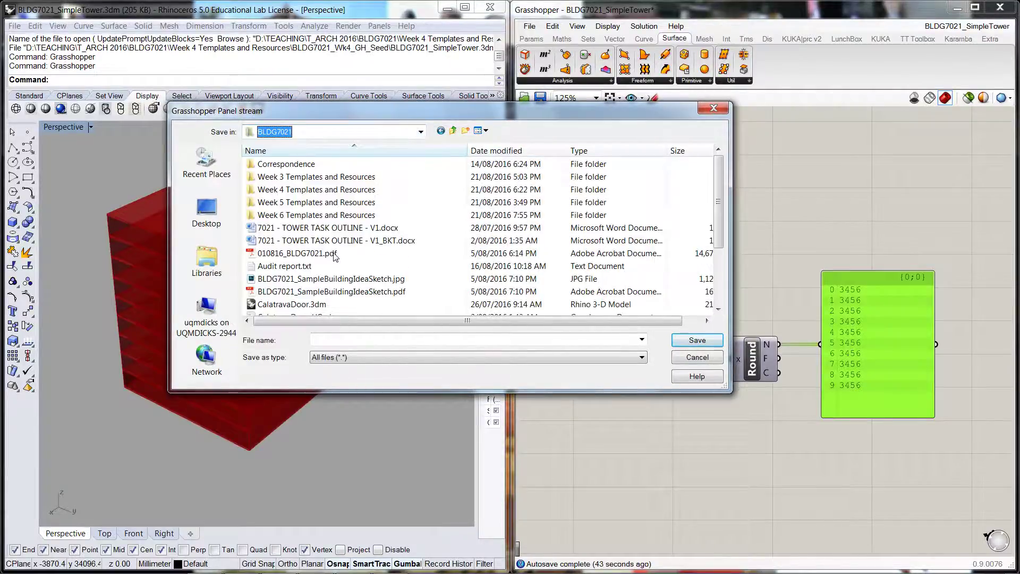
pyautogui.doubleClick(331, 189)
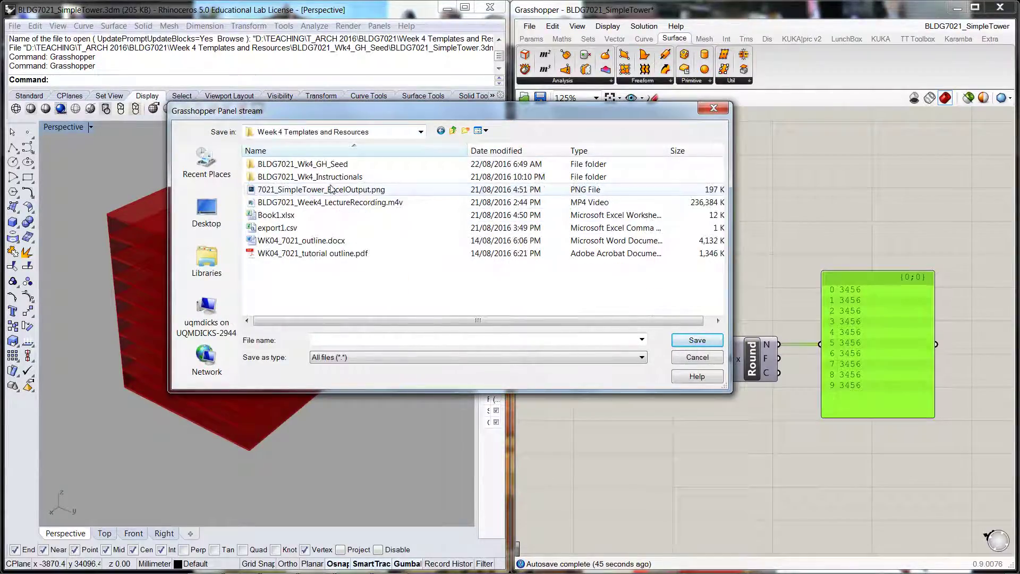
pyautogui.doubleClick(330, 178)
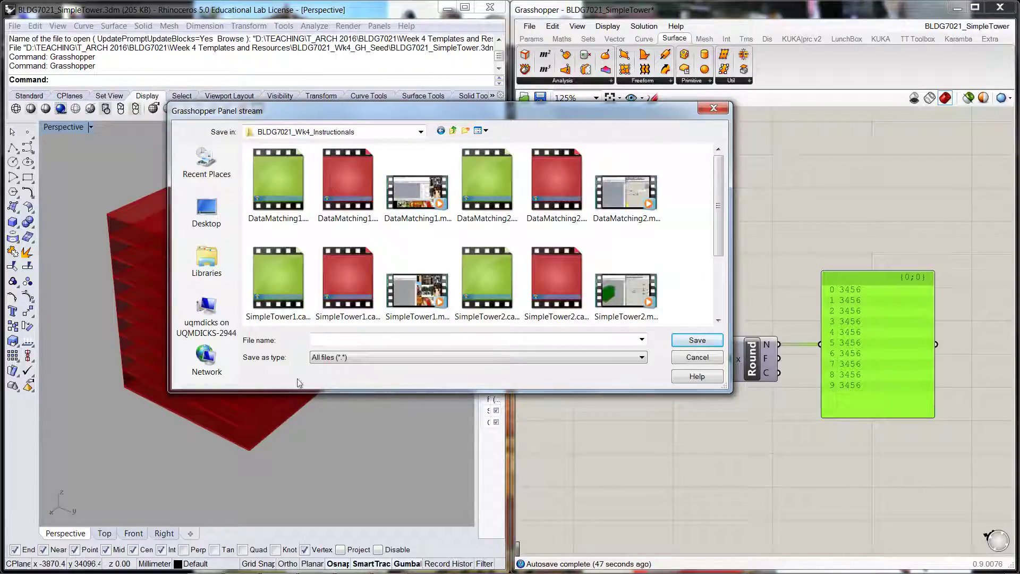
# Step: Save the stream as a CSV file named 'BasicECSVExport'
pyautogui.click(360, 361)
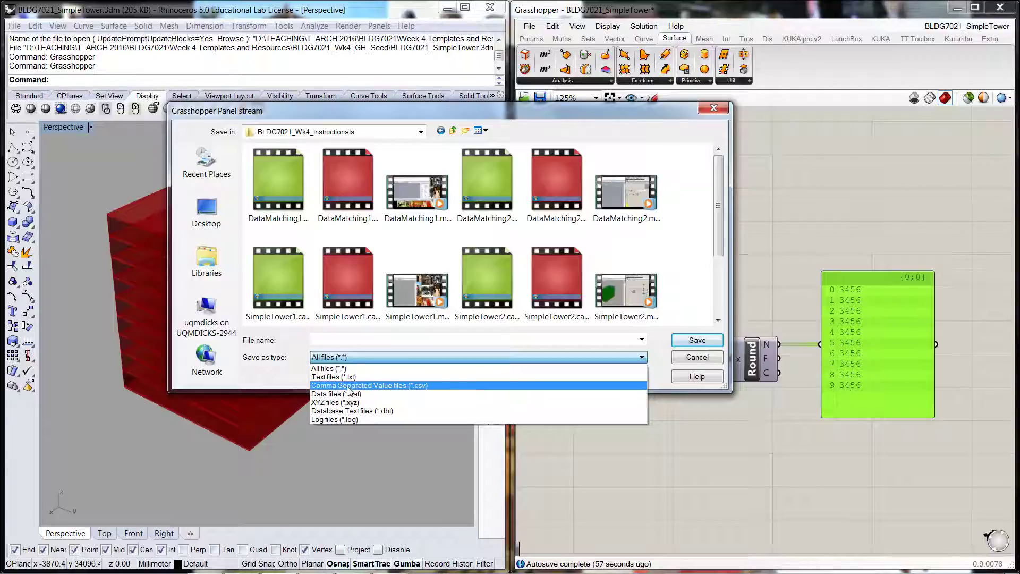
pyautogui.click(349, 387)
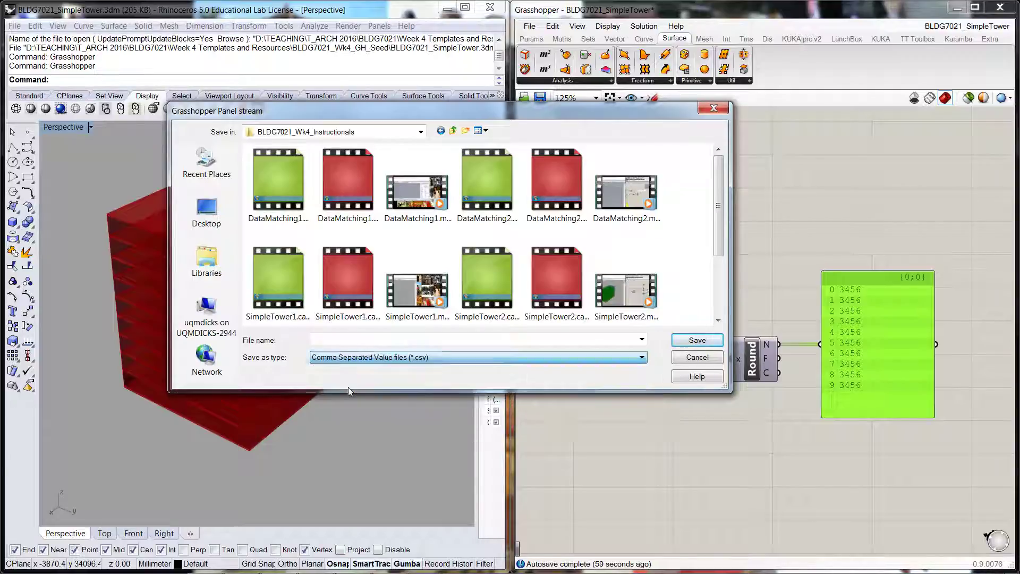
pyautogui.click(355, 338)
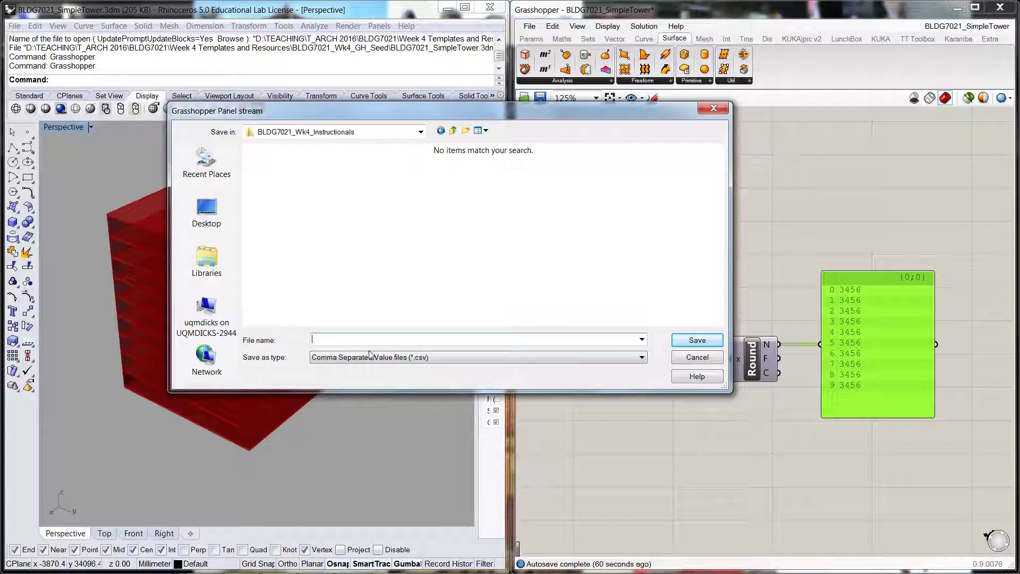
pyautogui.write('Bas')
pyautogui.write('icE')
pyautogui.write('CSVE')
pyautogui.write('xport')
pyautogui.click(698, 341)
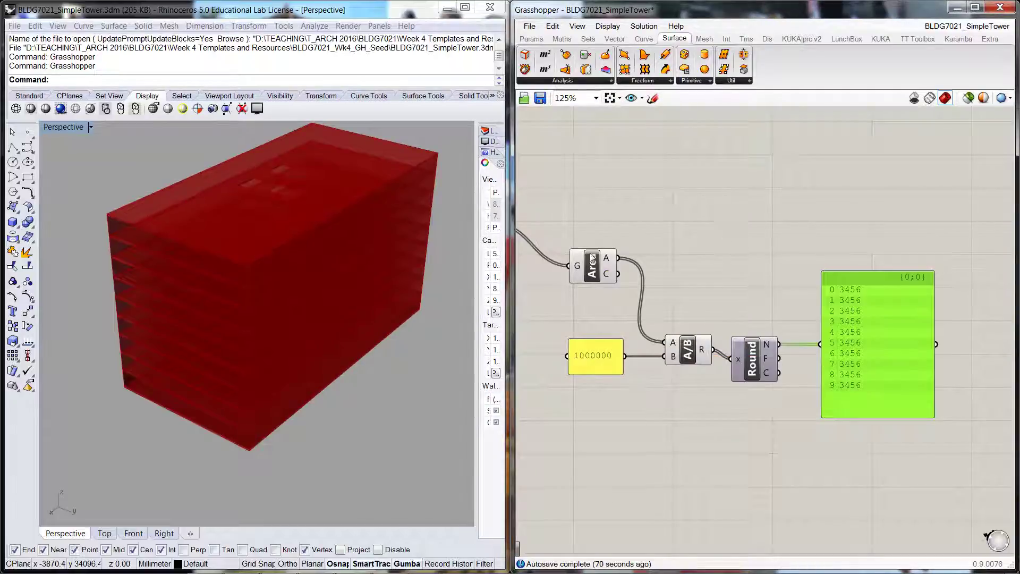
# Step: Launch Microsoft Excel 2010 from the Start menu and bring up its Open dialog
pyautogui.click(25, 566)
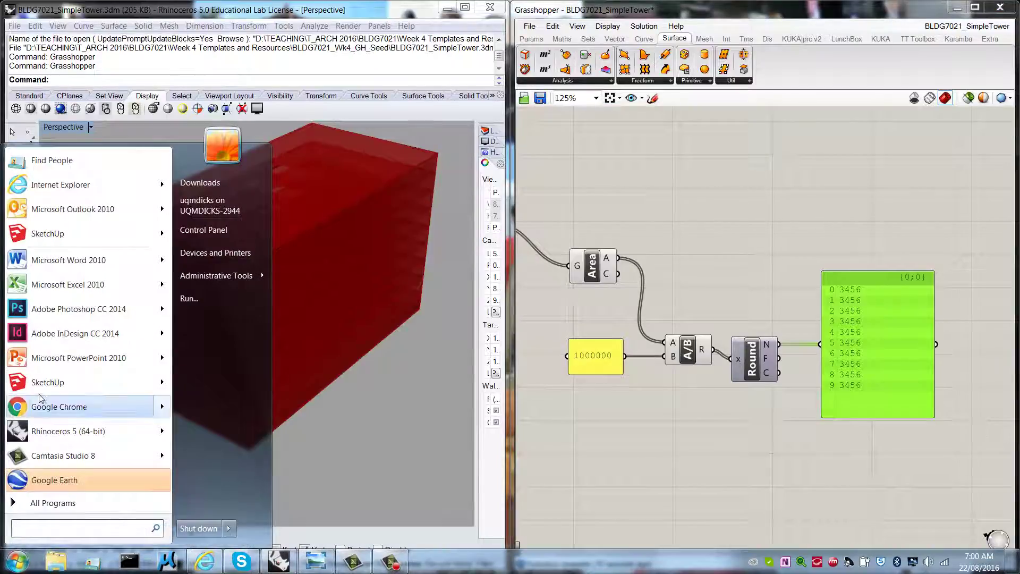
pyautogui.click(107, 287)
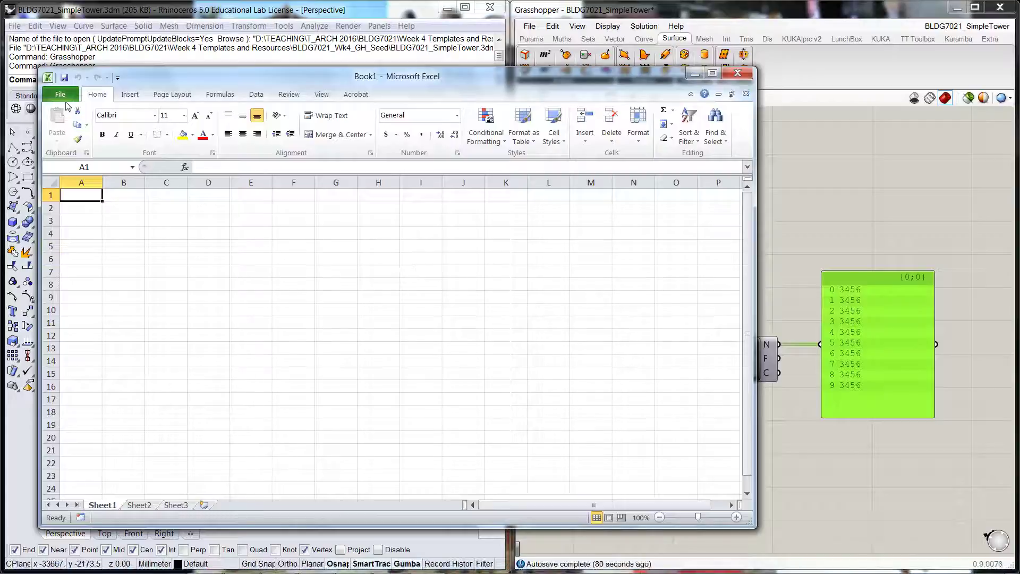
pyautogui.click(74, 98)
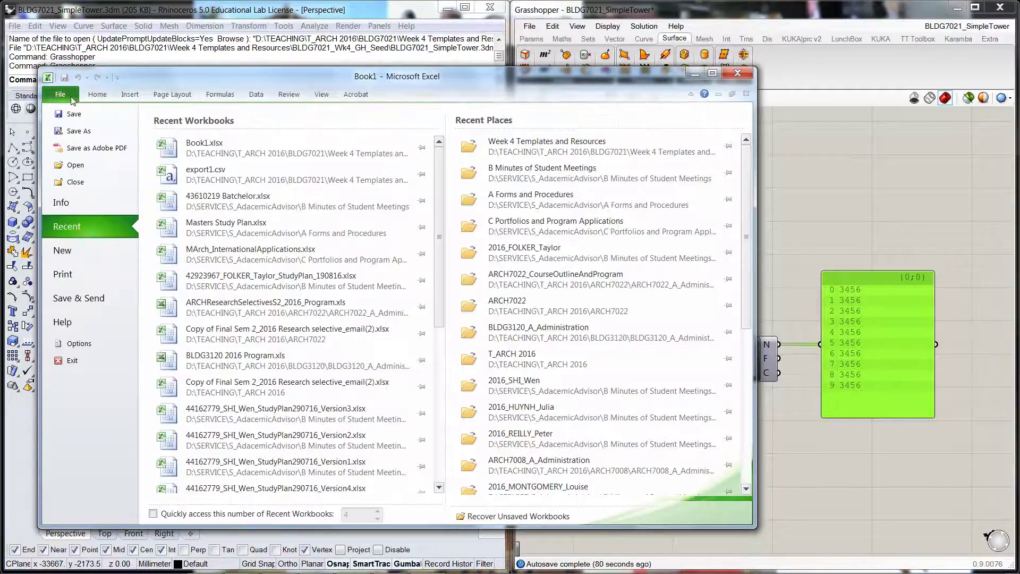
pyautogui.click(79, 166)
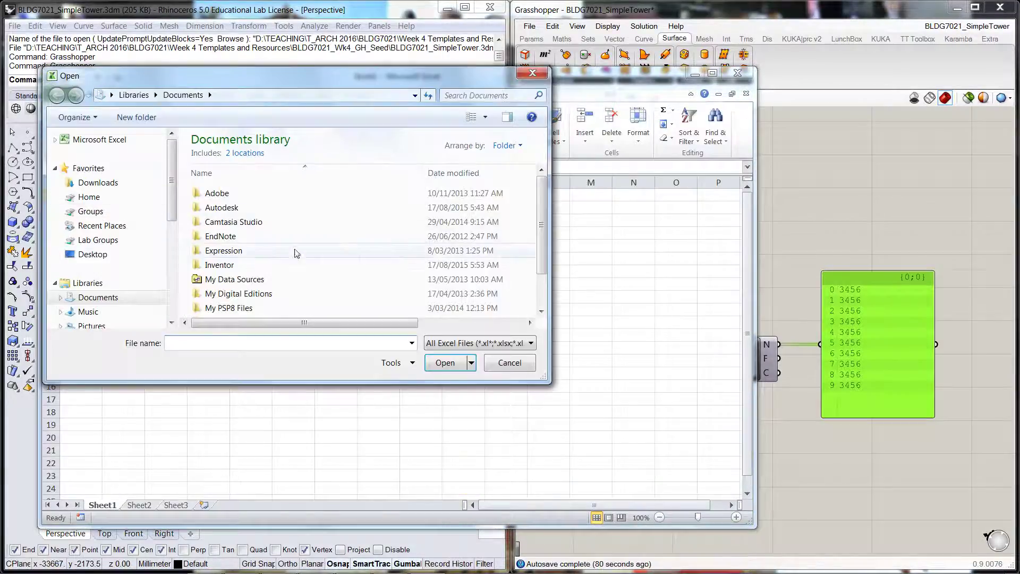
# Step: Browse D: to BLDG7021_Wk4_Instructionals, show All Files, and open BasicCSVExport.csv
pyautogui.moveTo(174, 181); pyautogui.dragTo(175, 229)
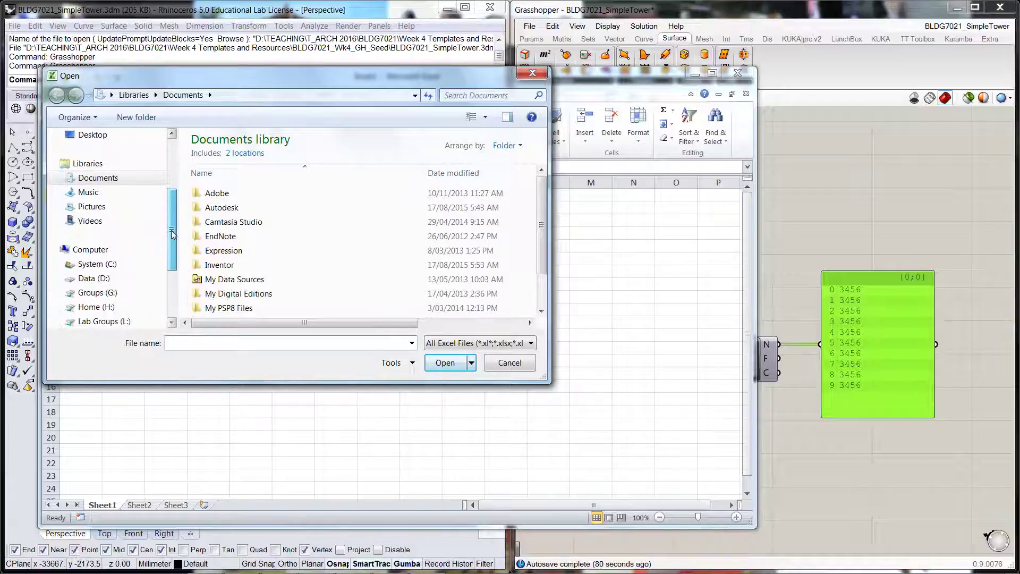
pyautogui.click(94, 278)
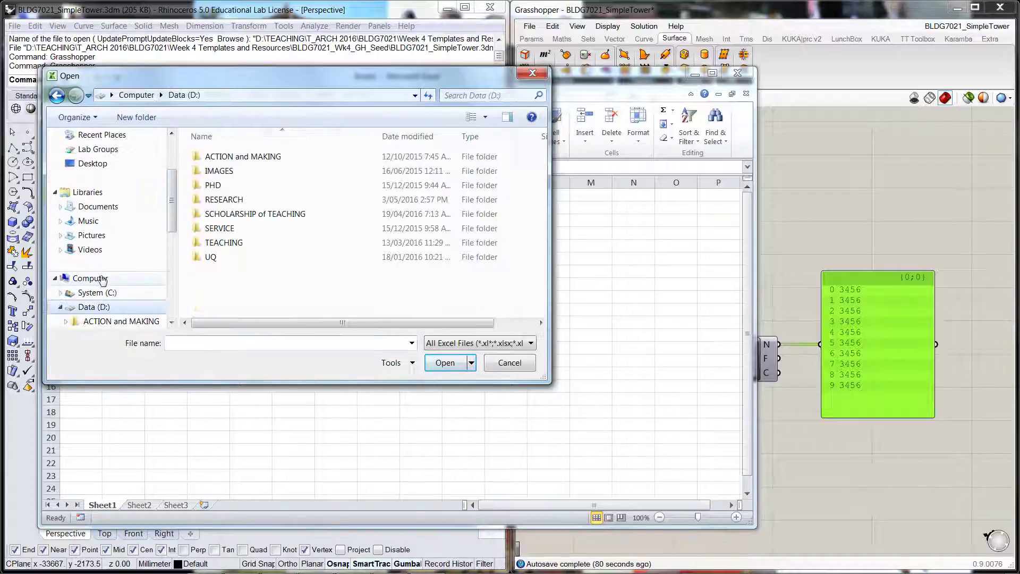
pyautogui.doubleClick(251, 243)
pyautogui.doubleClick(265, 315)
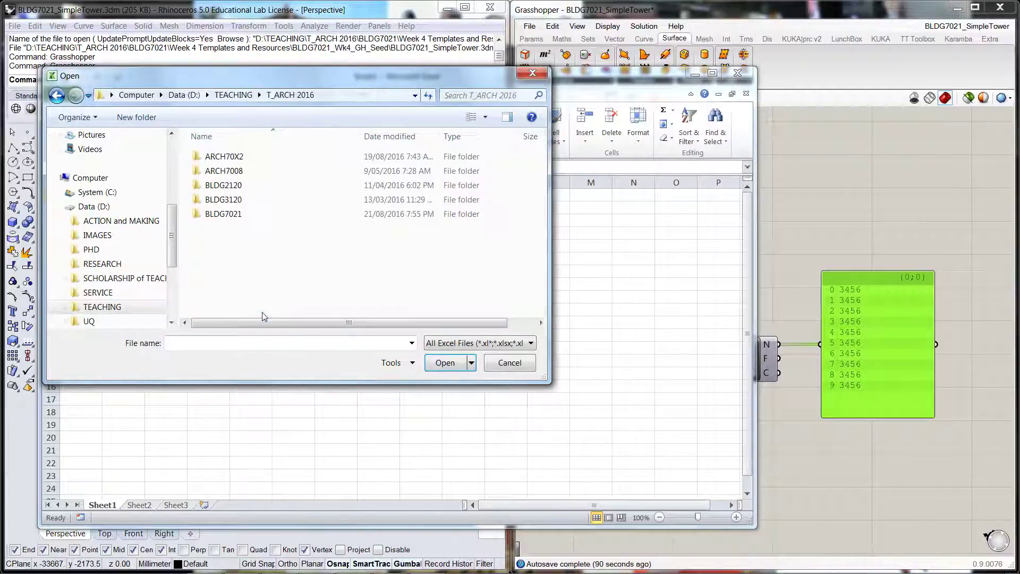
pyautogui.doubleClick(246, 214)
pyautogui.doubleClick(255, 186)
pyautogui.doubleClick(261, 173)
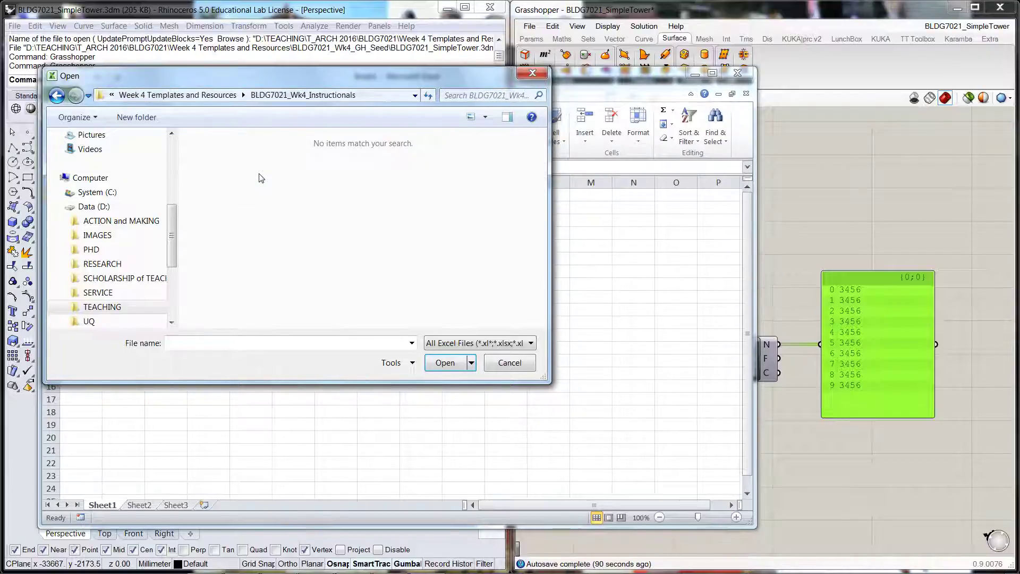
pyautogui.click(471, 343)
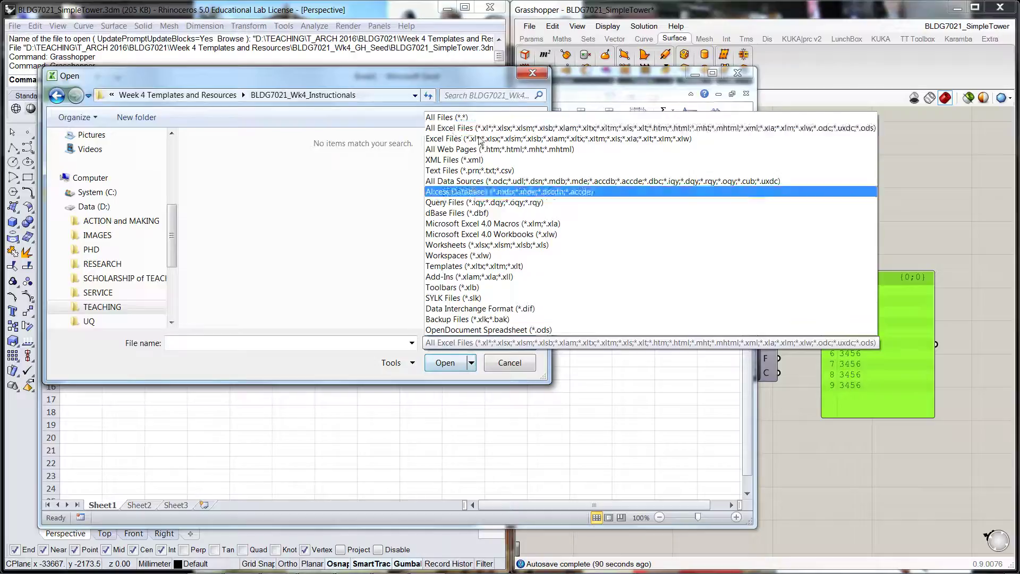
pyautogui.click(466, 117)
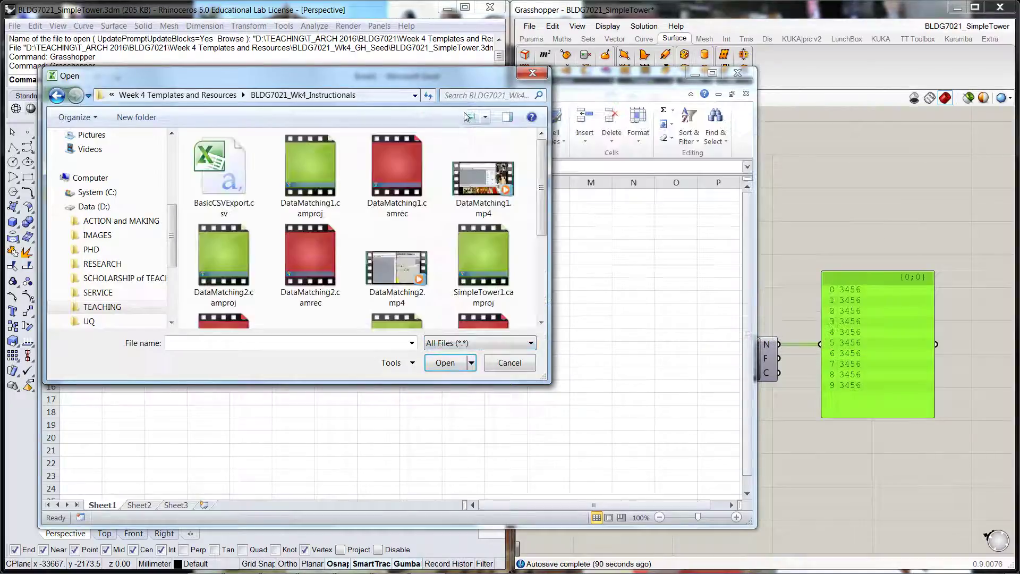
pyautogui.doubleClick(235, 185)
pyautogui.click(203, 297)
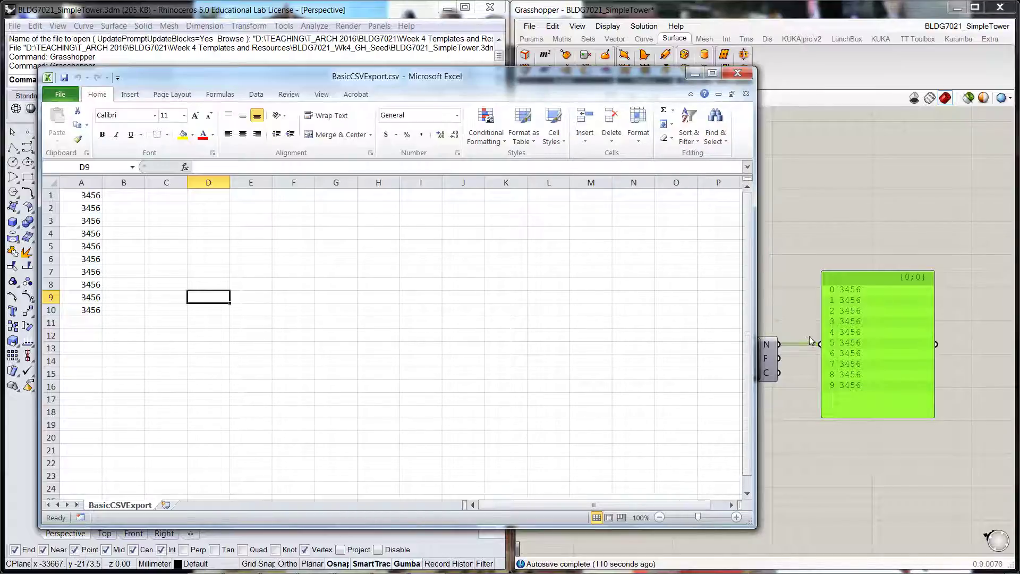
pyautogui.click(802, 253)
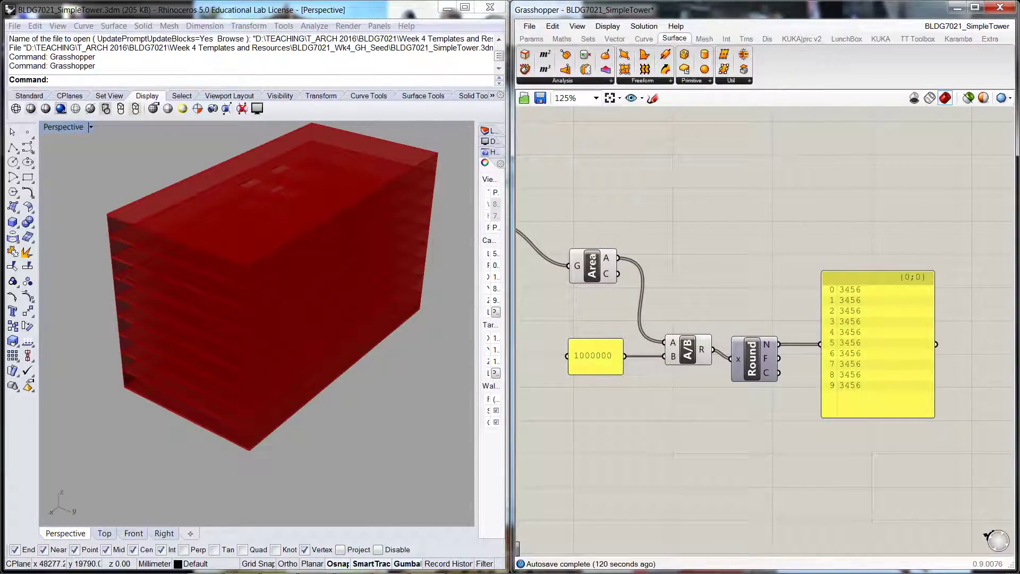
pyautogui.moveTo(328, 567)
pyautogui.click(427, 561)
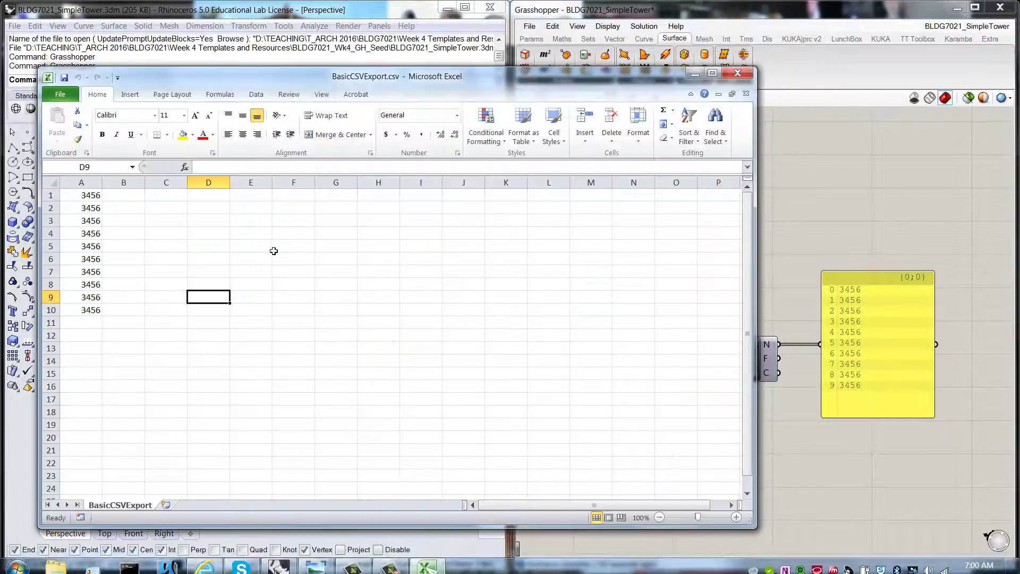